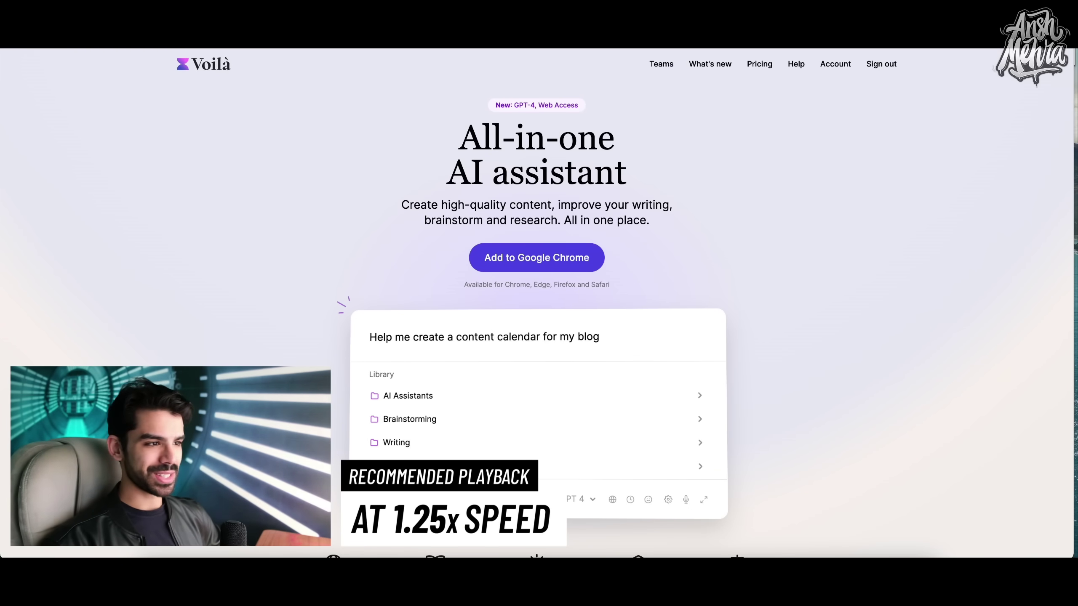
# Scroll the Voilà homepage and summon the Voilà assistant popup with Command+M
pyautogui.scroll(-7, 539, 298)
pyautogui.scroll(7, 539, 297)
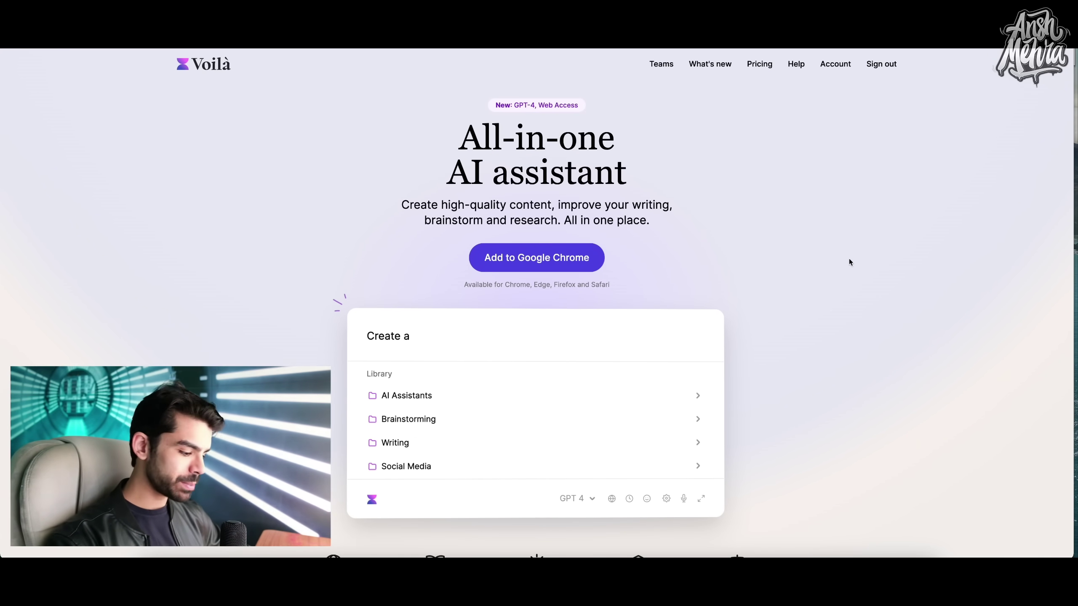
pyautogui.press('super+m')
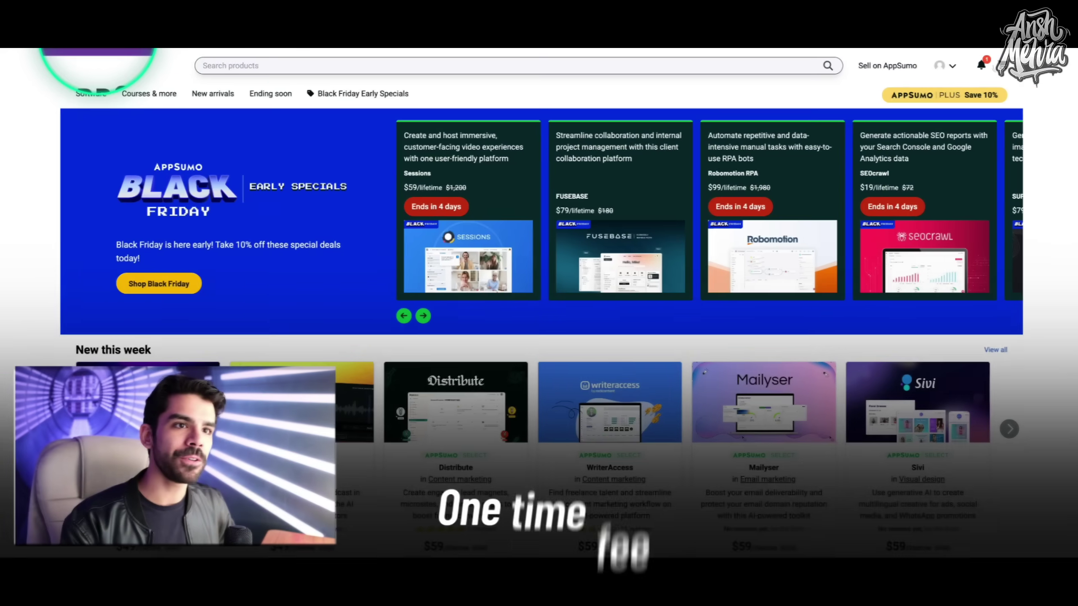
# Scroll to the Black Friday Early Specials and advance the deals carousel three cards
pyautogui.scroll(-4, 268, 241)
pyautogui.scroll(-2, 268, 241)
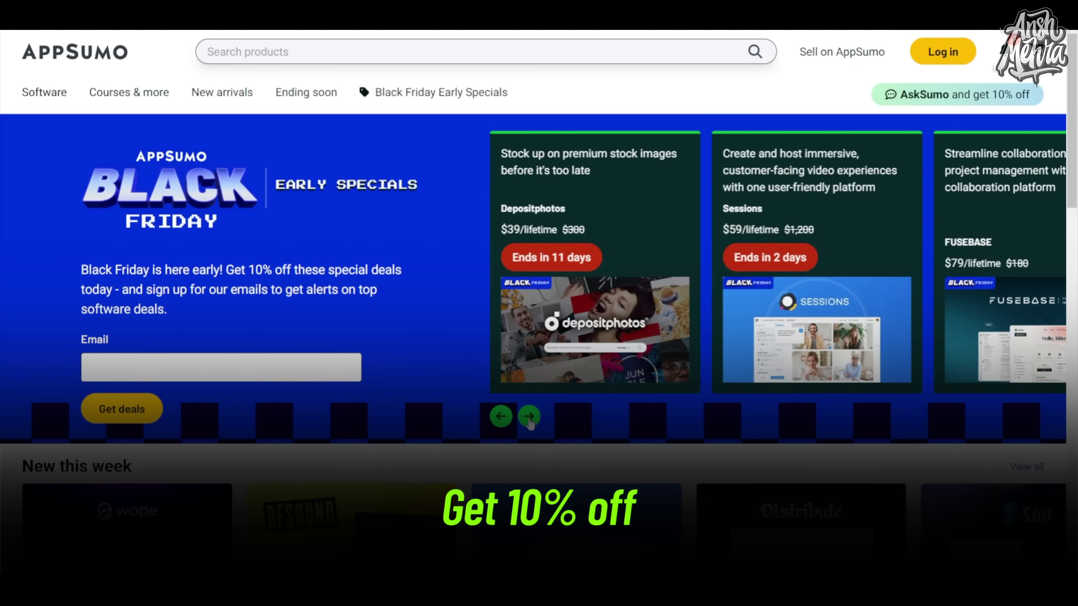
pyautogui.click(529, 416)
pyautogui.click(528, 417)
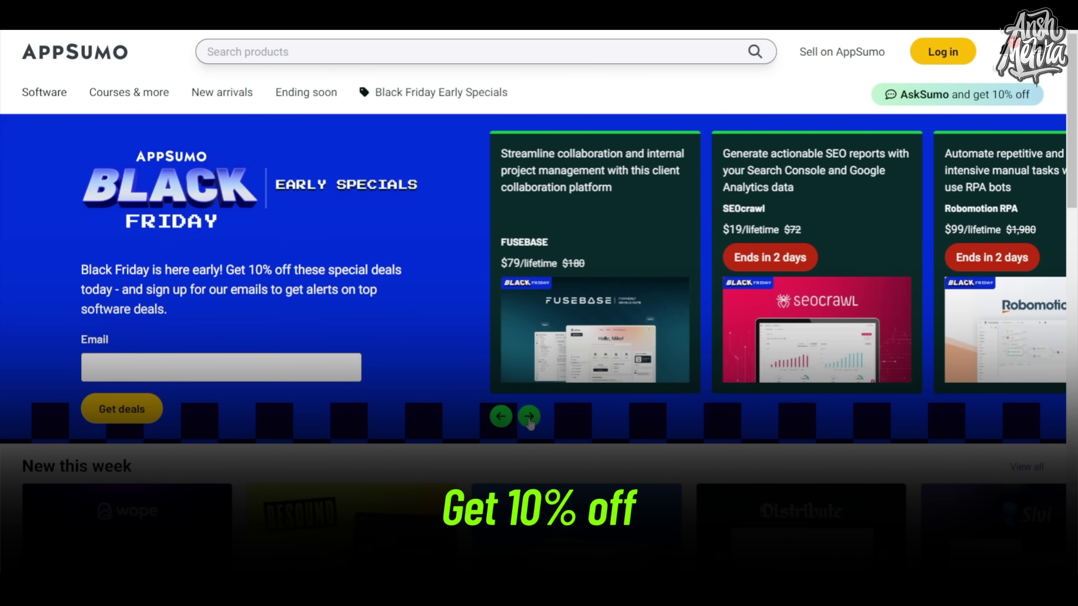
pyautogui.click(528, 416)
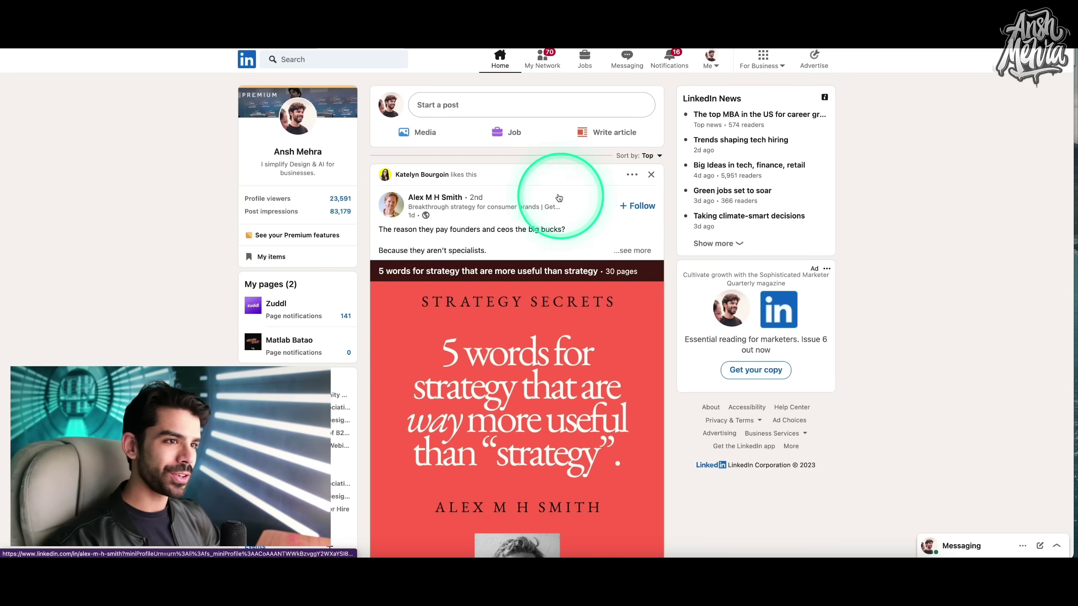
# Go to the LinkedIn profile page and summon the Voilà assistant over it
pyautogui.click(306, 154)
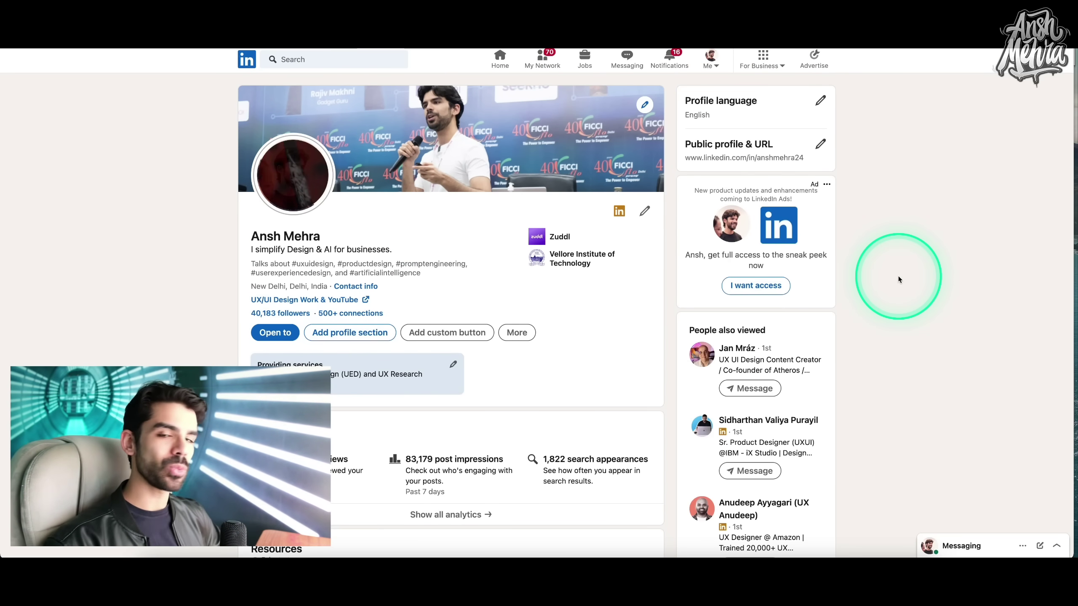
pyautogui.click(898, 277)
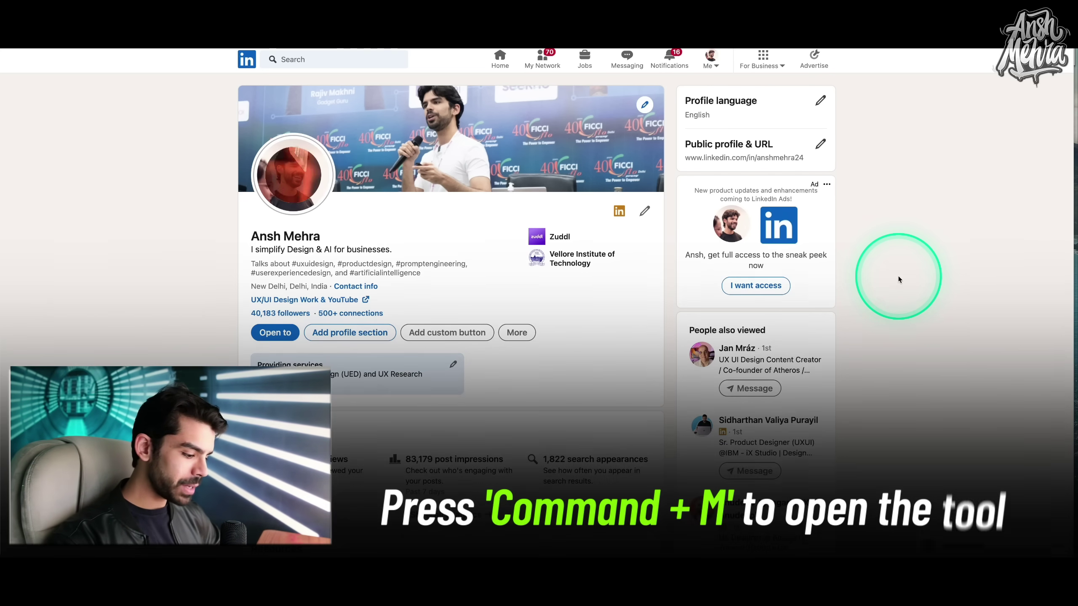
pyautogui.press('super+m')
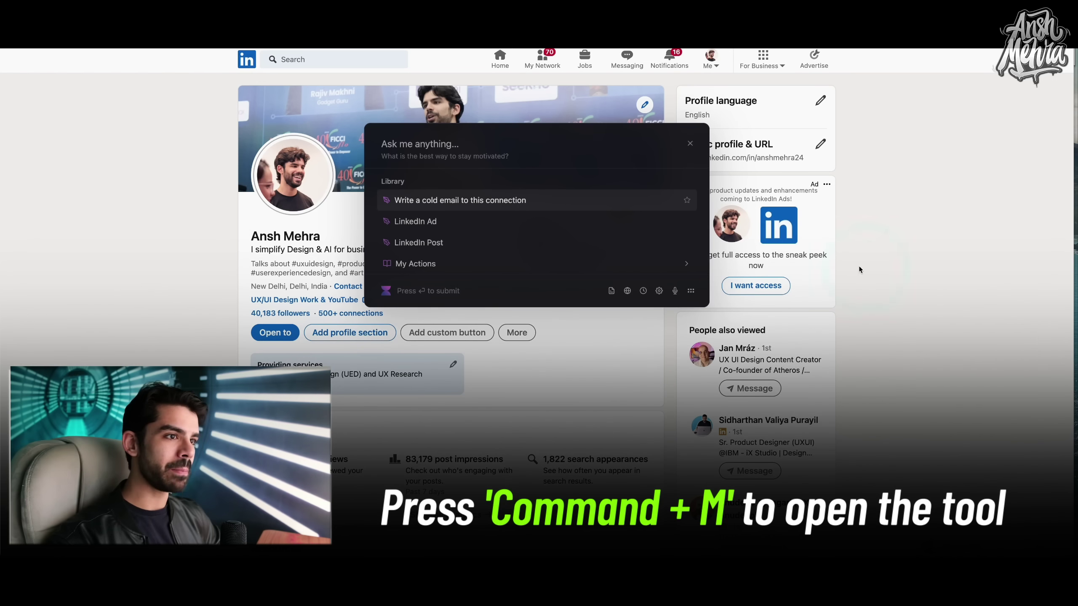
pyautogui.click(531, 154)
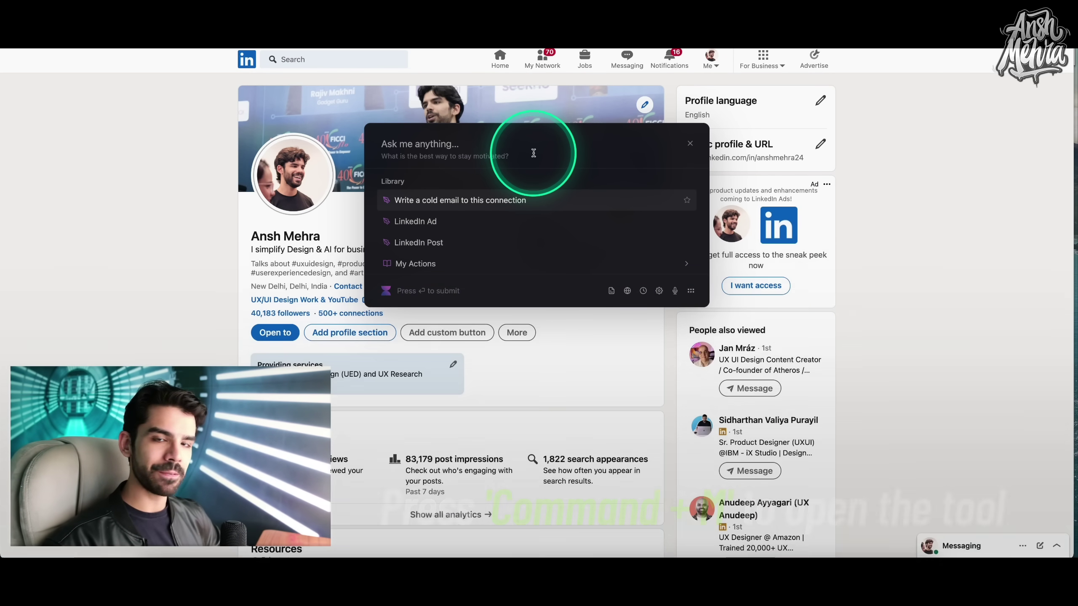
# Move the assistant panel to the lower right, browse its prompt library, and start a new tab
pyautogui.moveTo(690, 296); pyautogui.dragTo(996, 430)
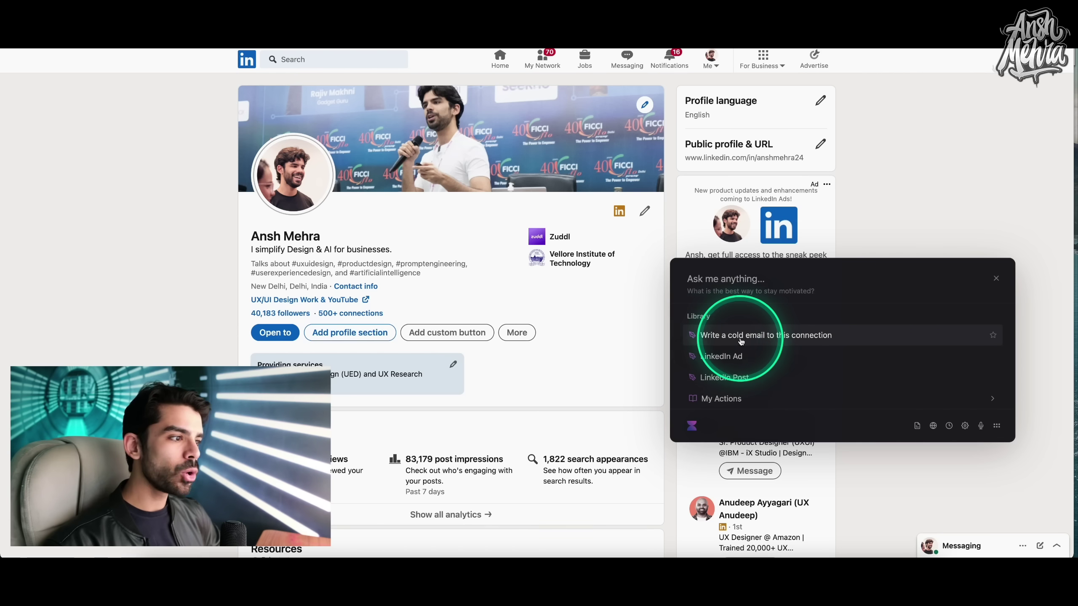
pyautogui.scroll(-5, 721, 363)
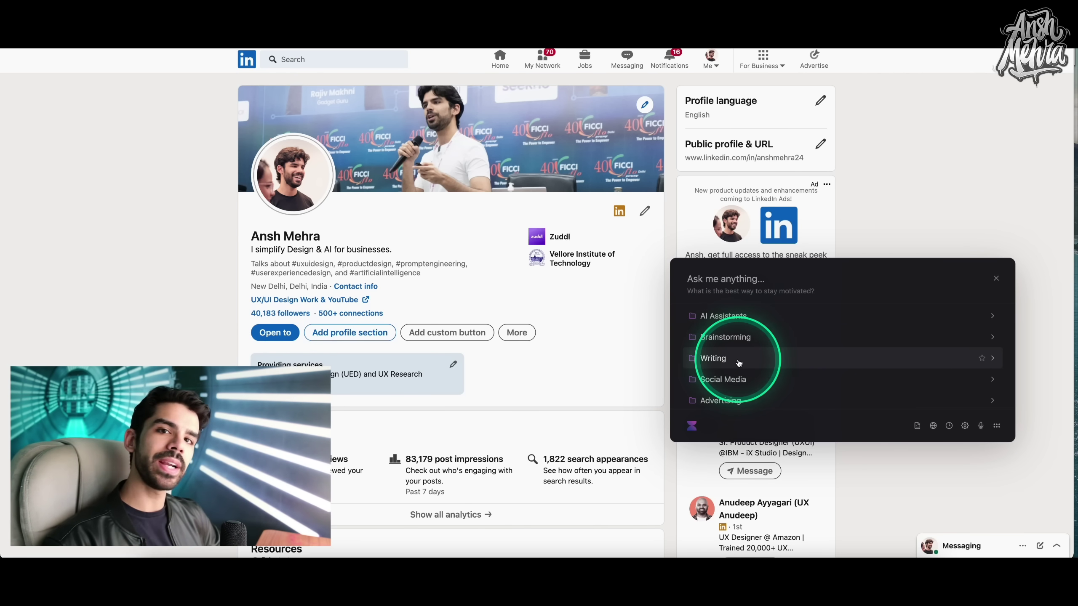
pyautogui.hotkey('ctrl', 't')
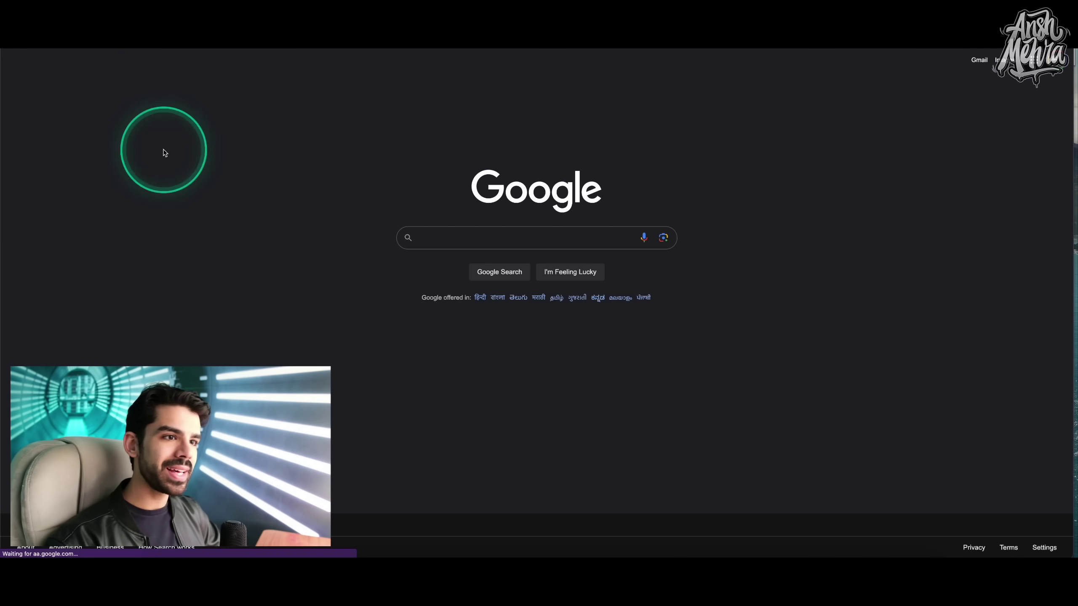
# Open the assistant over Google and pick Life Coach from the AI Assistants folder
pyautogui.hotkey('alt', 'space')
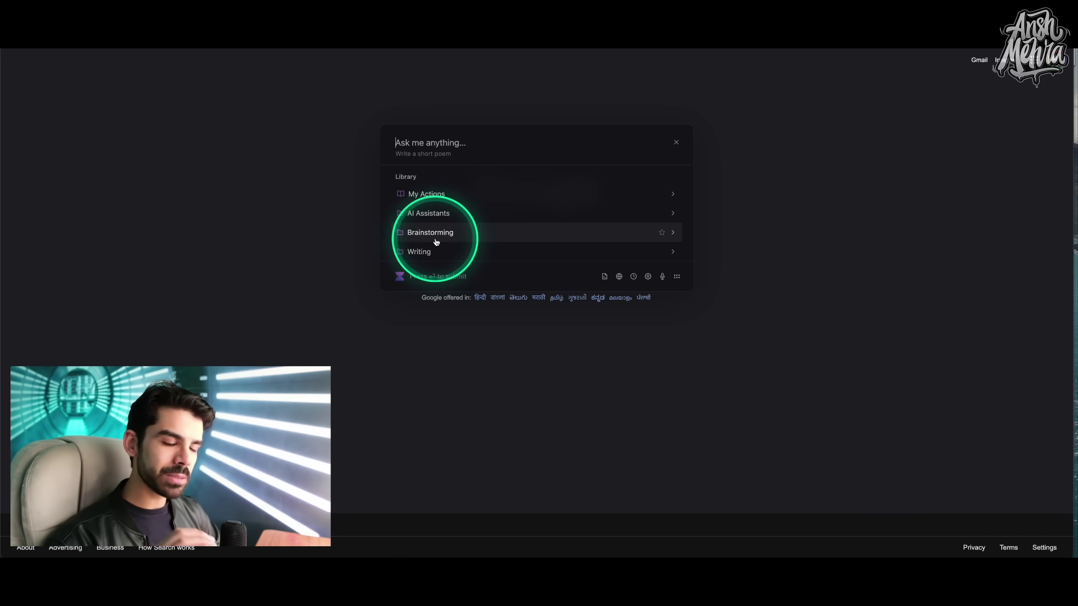
pyautogui.click(427, 213)
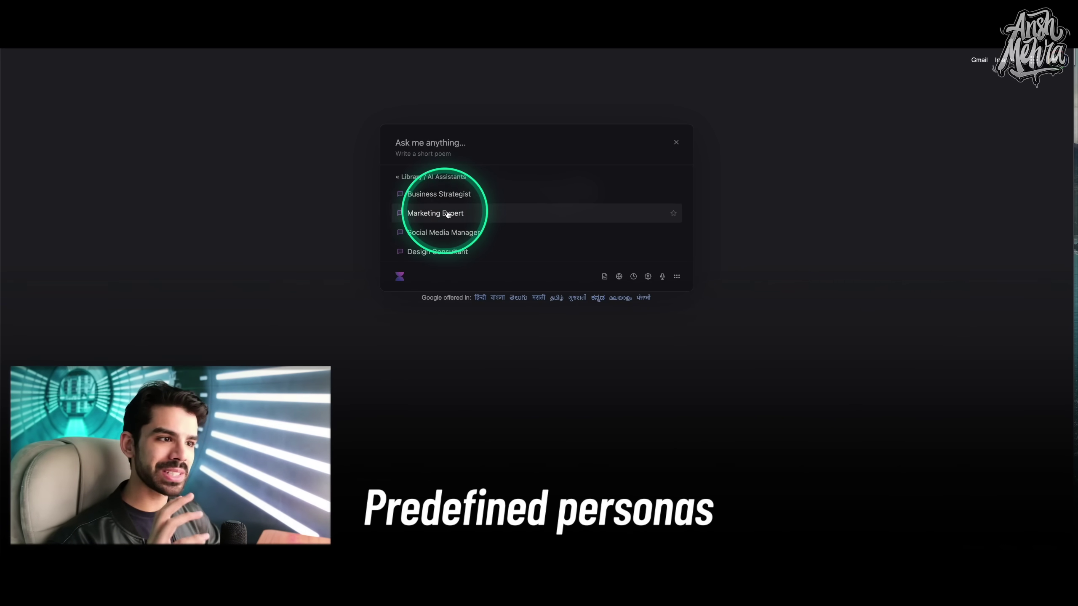
pyautogui.scroll(-1, 466, 215)
pyautogui.scroll(-2, 465, 214)
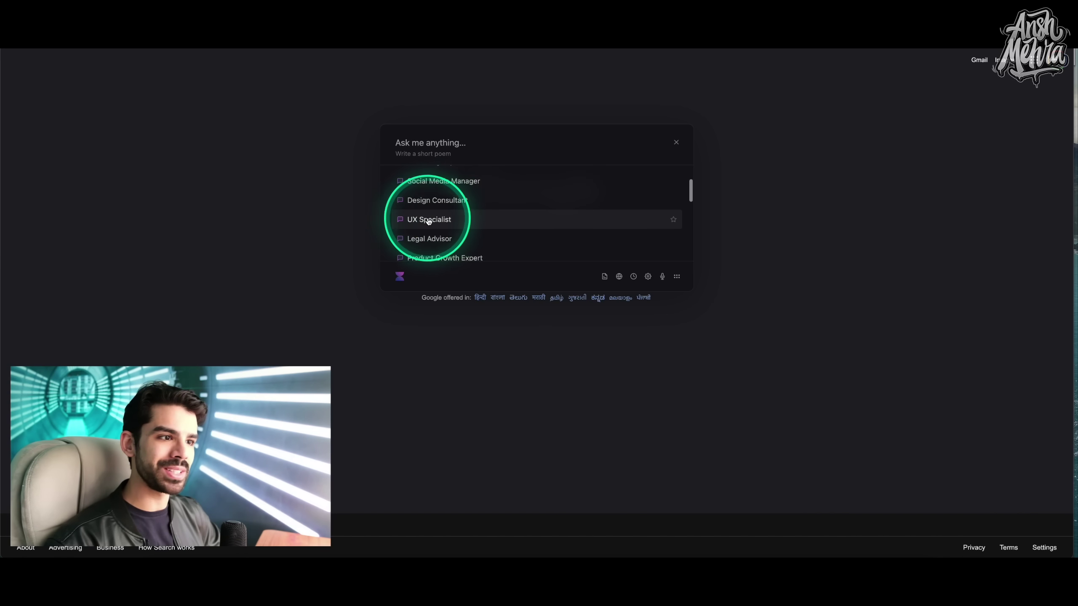
pyautogui.scroll(-6, 421, 223)
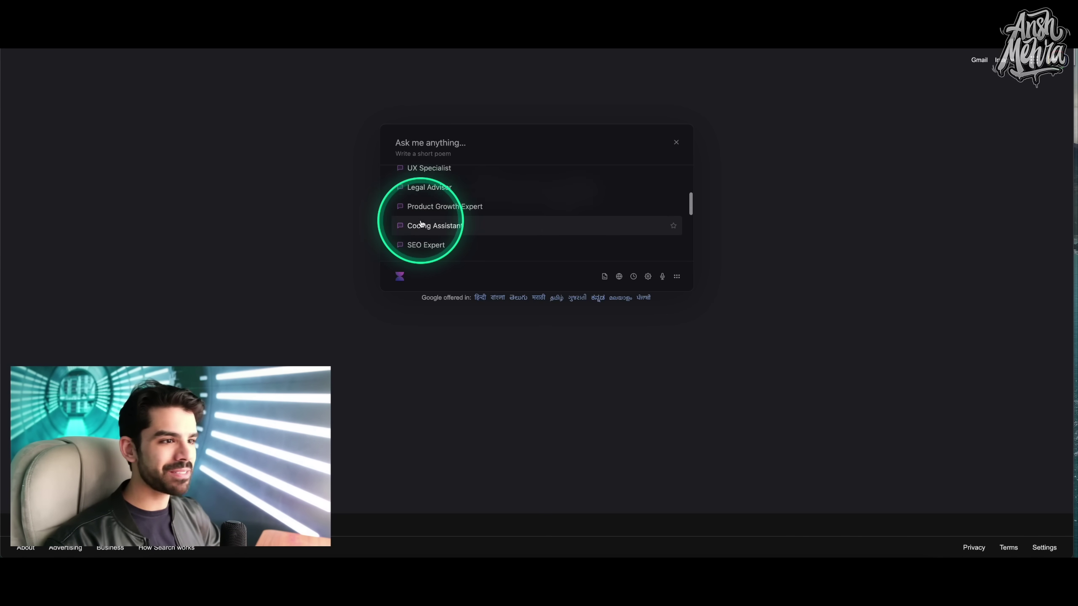
pyautogui.scroll(-4, 424, 222)
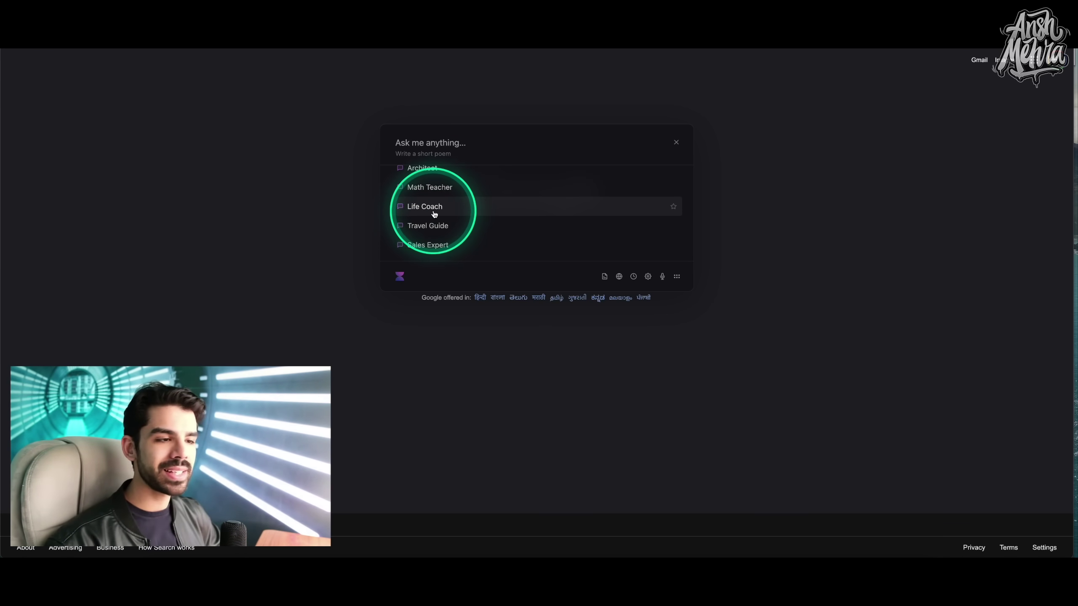
pyautogui.click(434, 214)
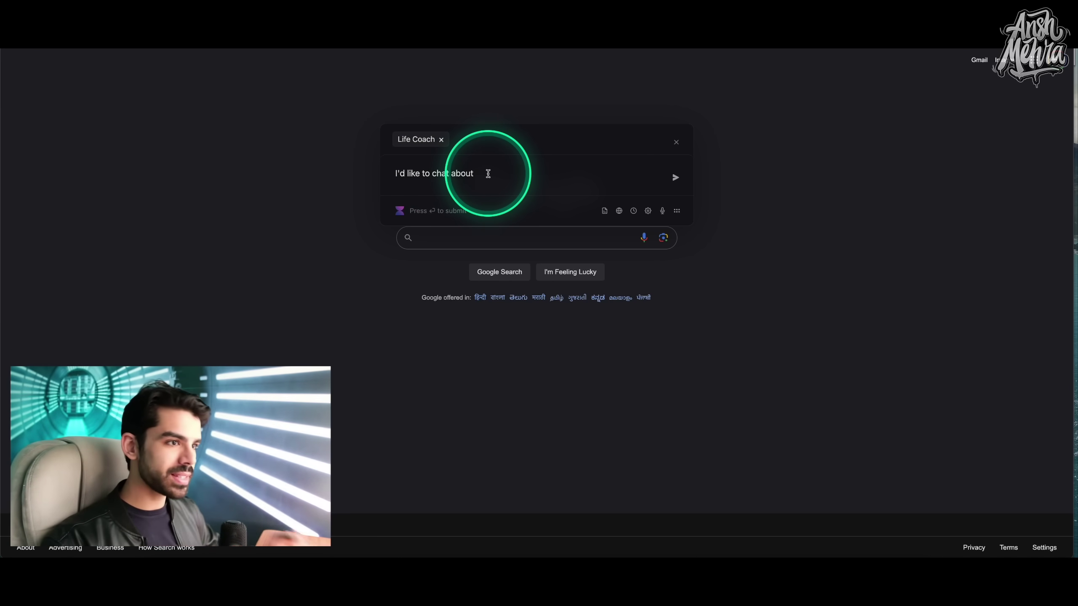
# Tell the Life Coach your routine: waking around 8, gym, work calls, and social media
pyautogui.write('can I save time and feel more energetic')
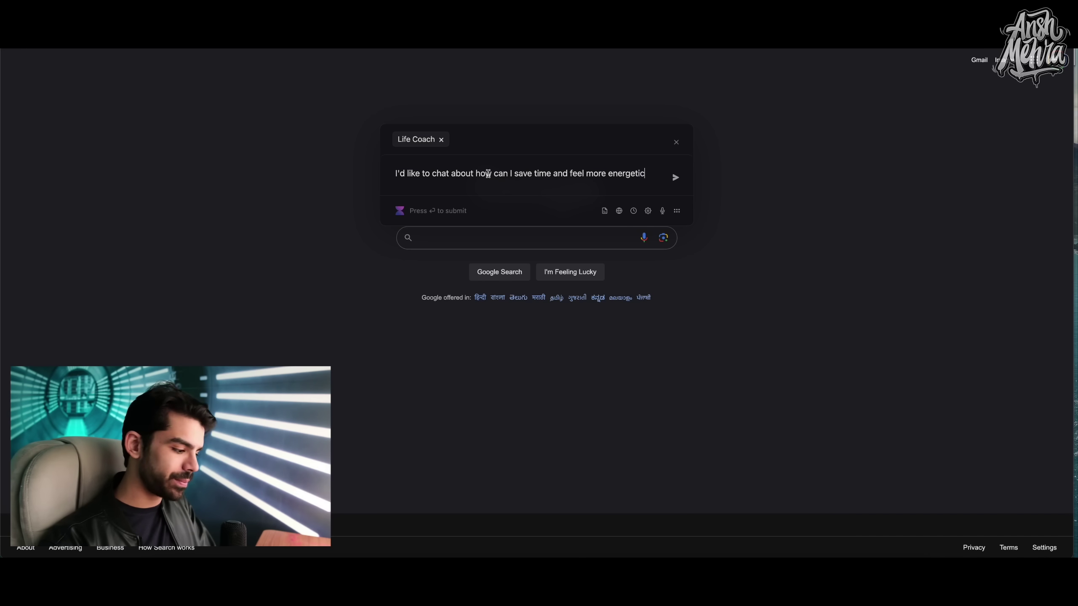
pyautogui.press('Return')
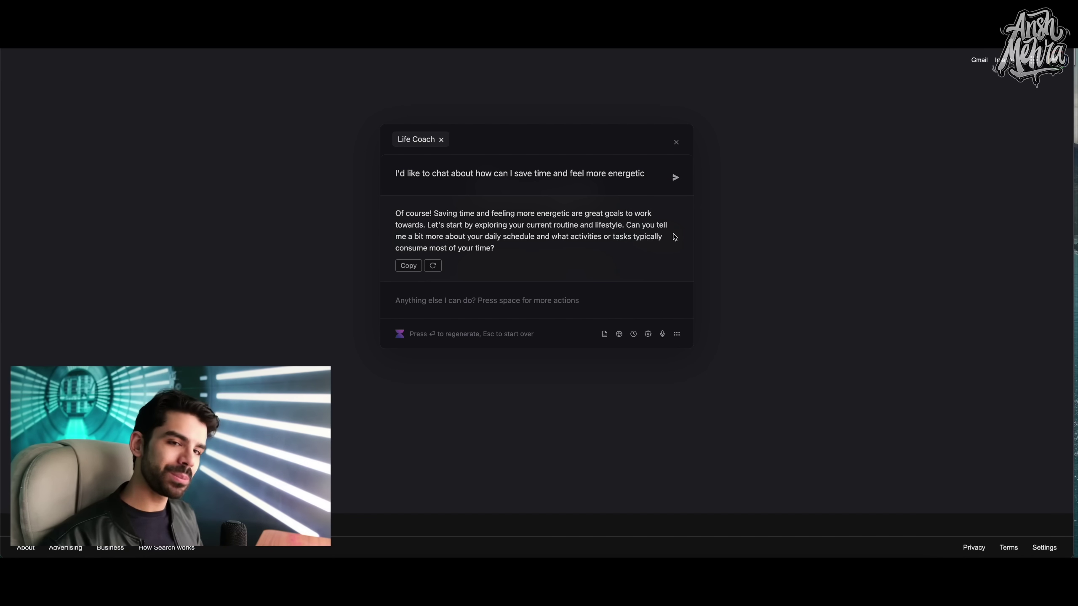
pyautogui.write('I wake up around 8, try to')
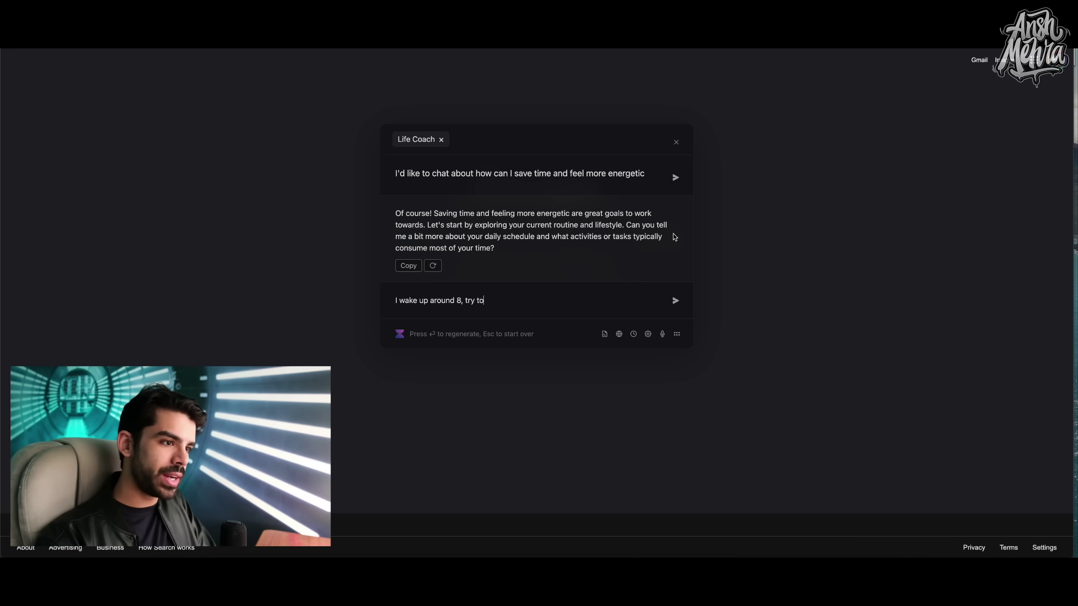
pyautogui.write(' go to the gym,')
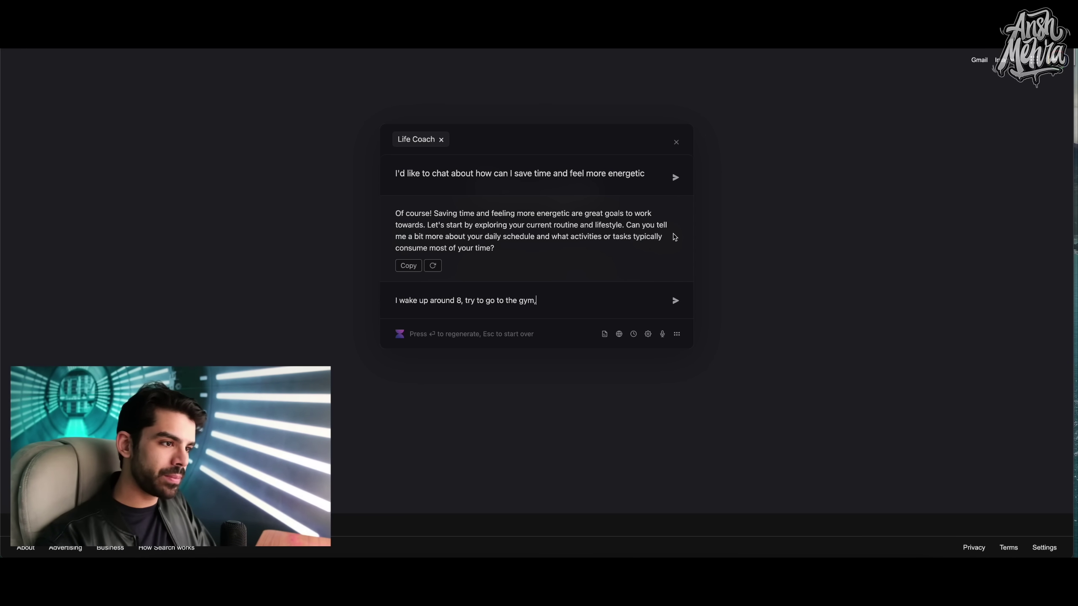
pyautogui.write(' come back by ')
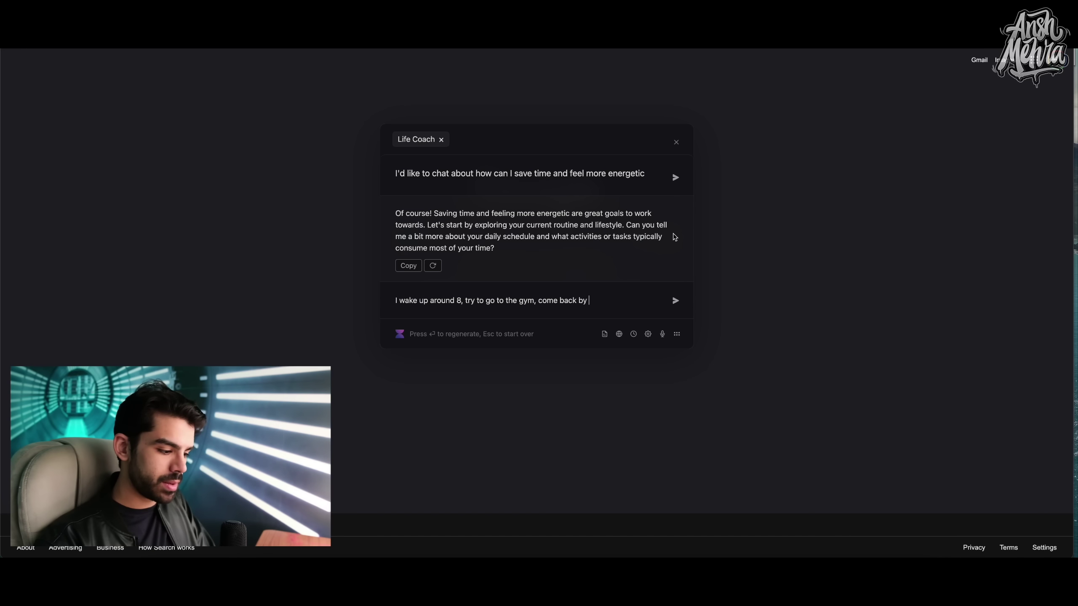
pyautogui.write('9, then I ')
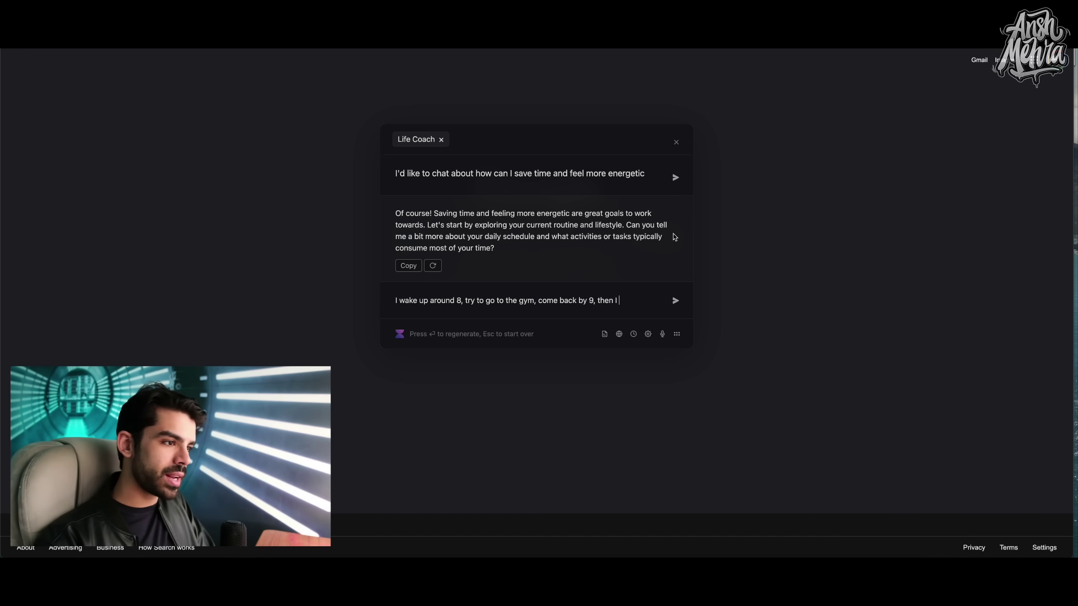
pyautogui.write('have work cal')
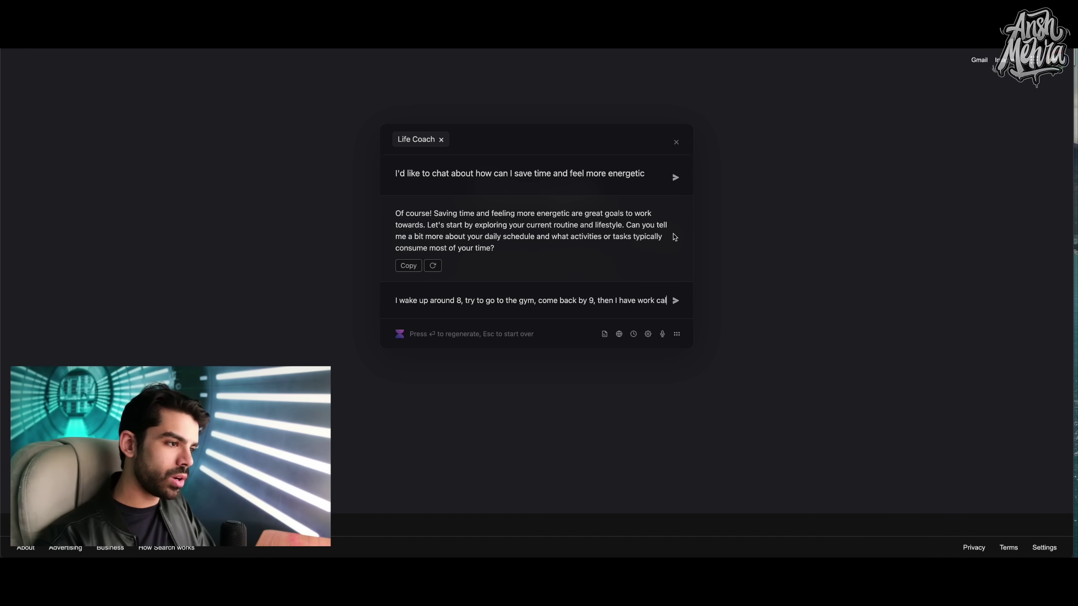
pyautogui.write('ls till evening, most of my li')
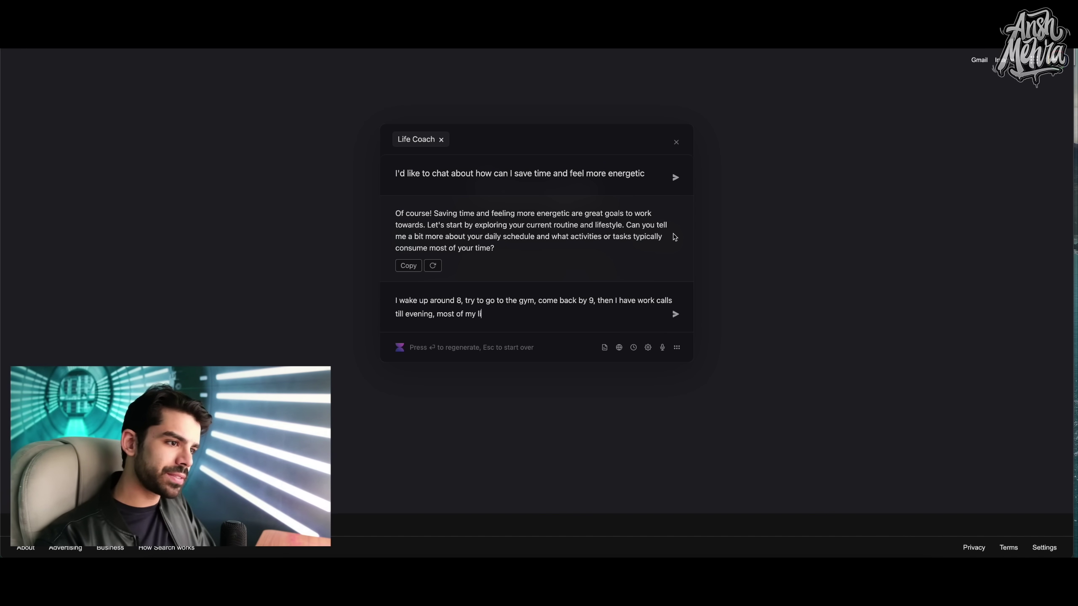
pyautogui.write('festyle is ve')
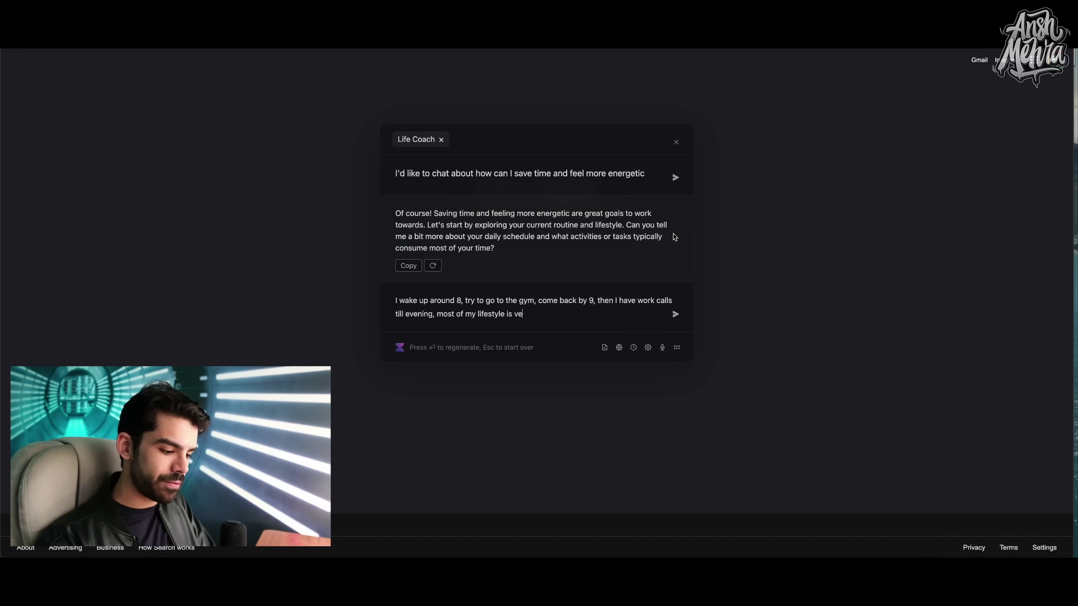
pyautogui.write('ry seden')
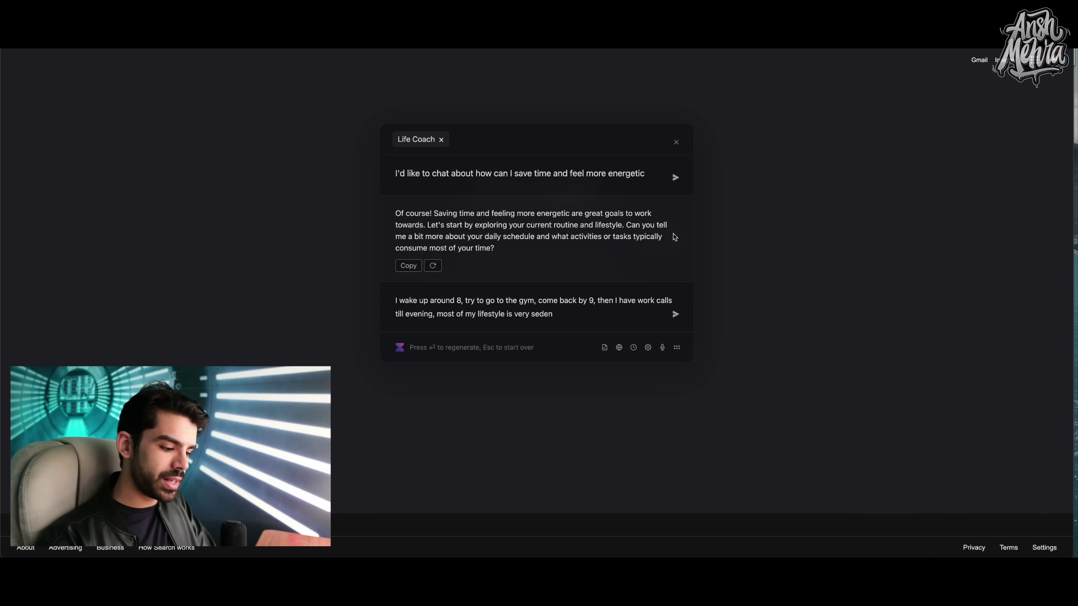
pyautogui.write('tary. I wish ')
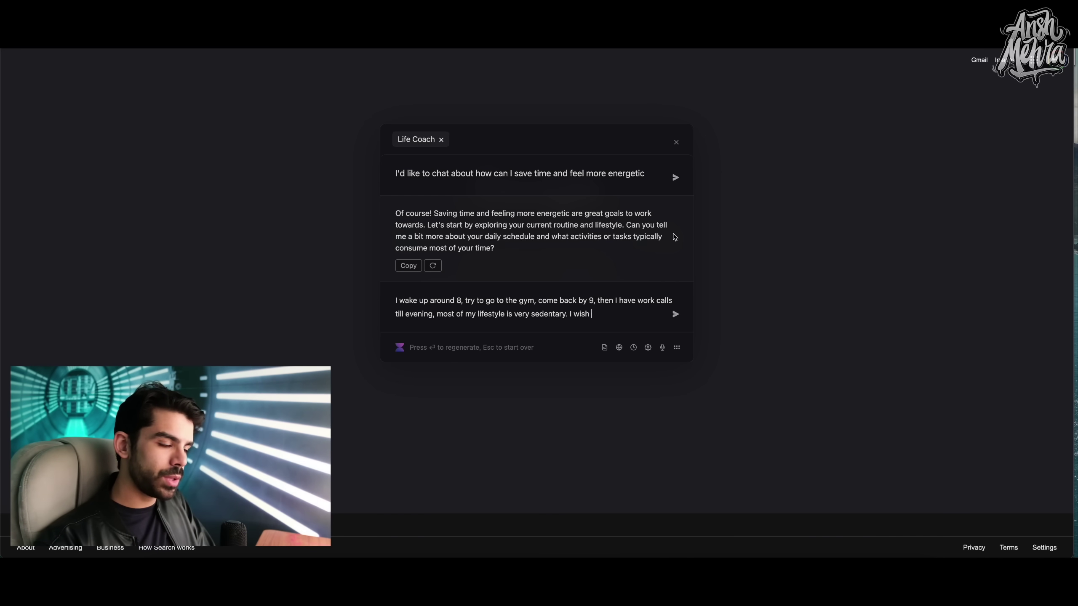
pyautogui.write('I had better hold on nutrition and sleep. I scroll a lot')
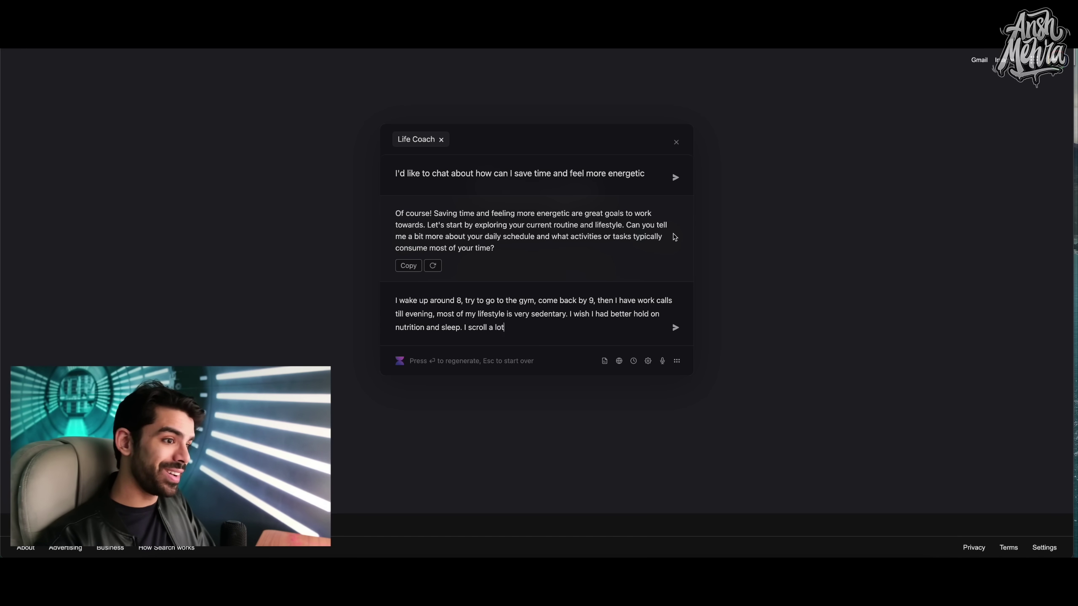
pyautogui.write('social media')
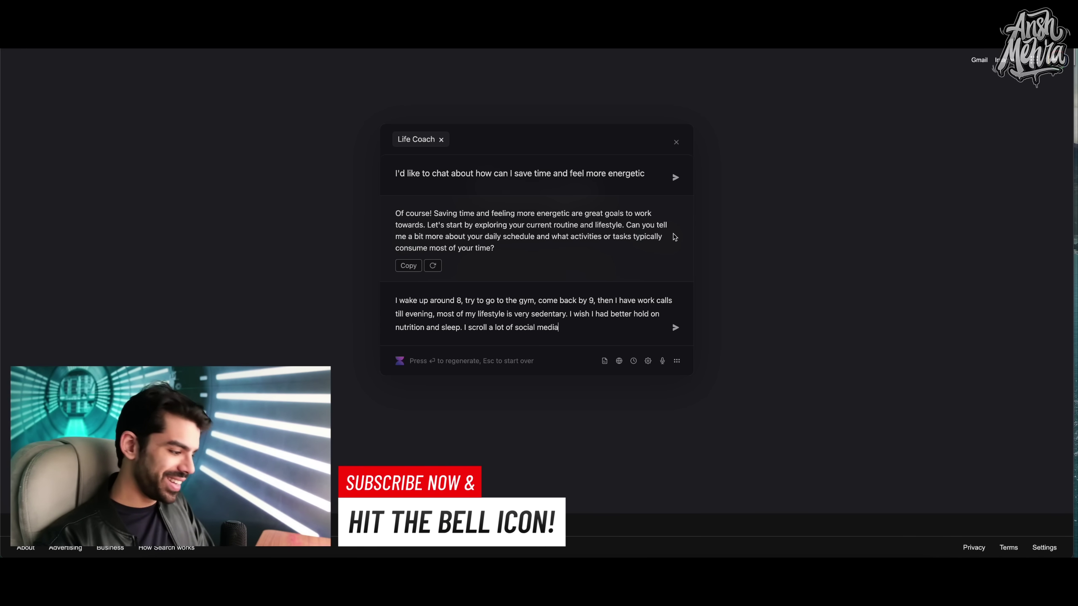
pyautogui.press('Return')
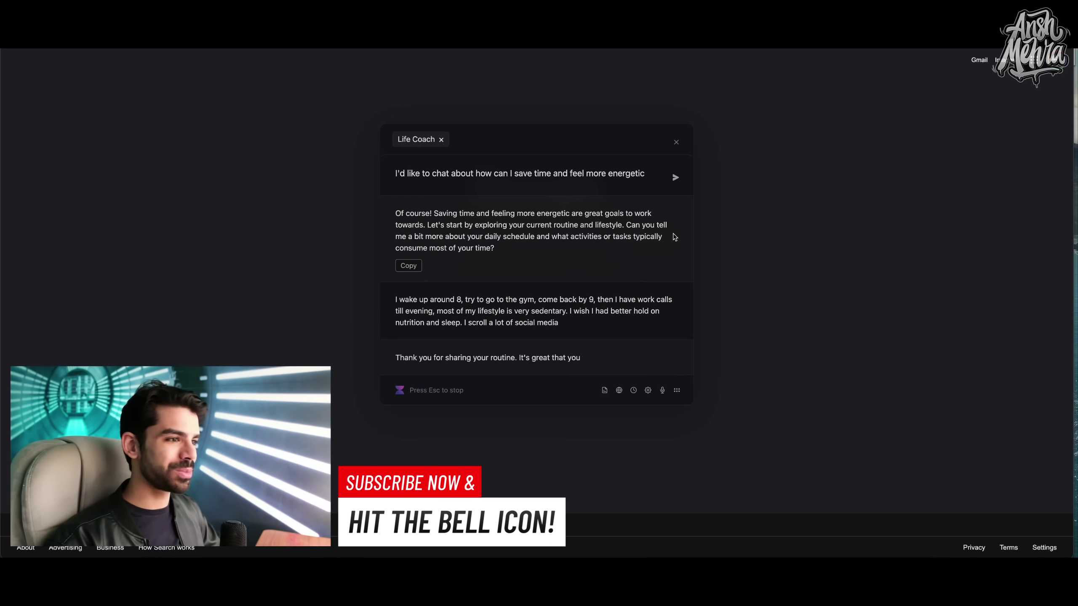
# Read the Life Coach's question about eating habits, then close the chat panel
pyautogui.click(656, 232)
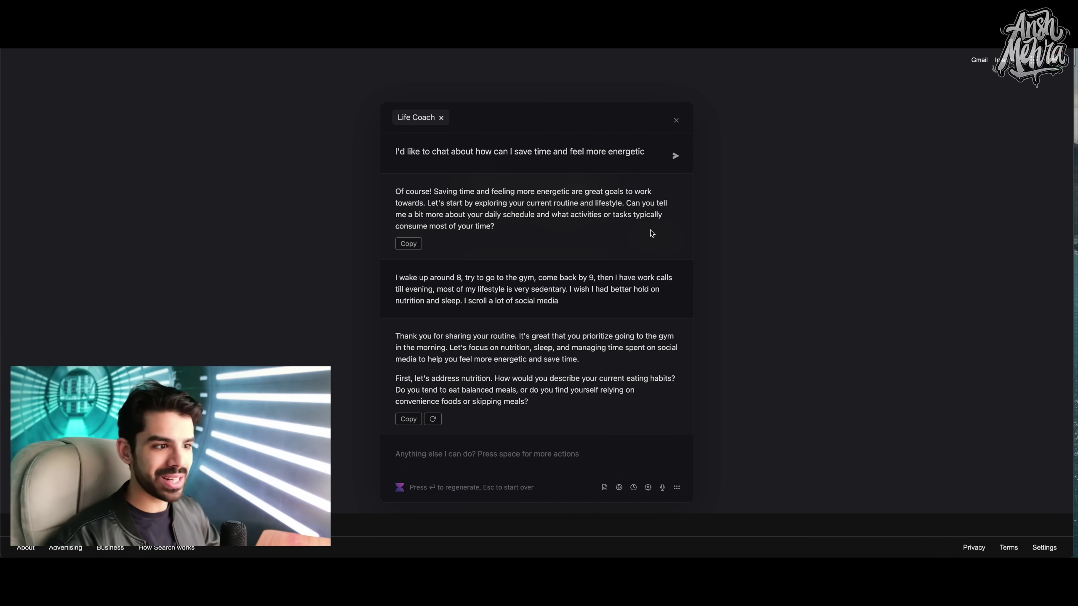
pyautogui.moveTo(549, 128); pyautogui.dragTo(549, 90)
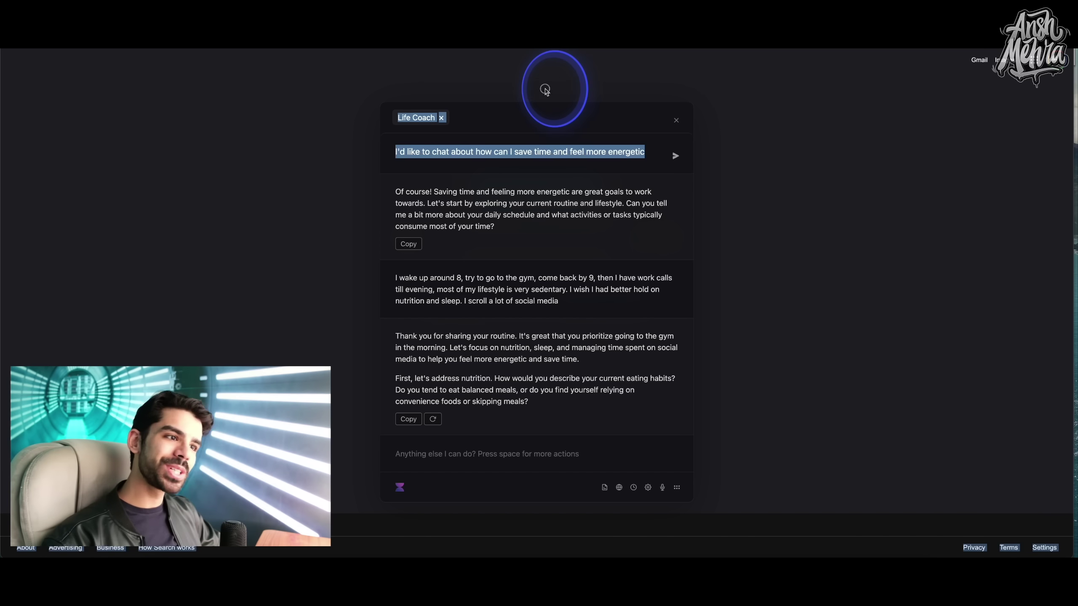
pyautogui.click(569, 254)
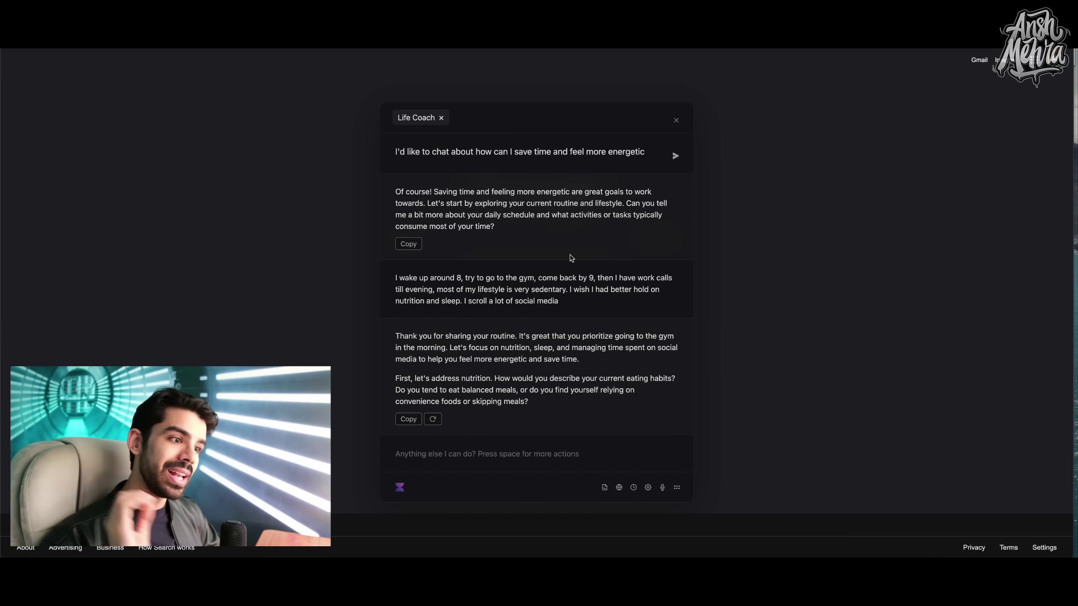
pyautogui.click(566, 254)
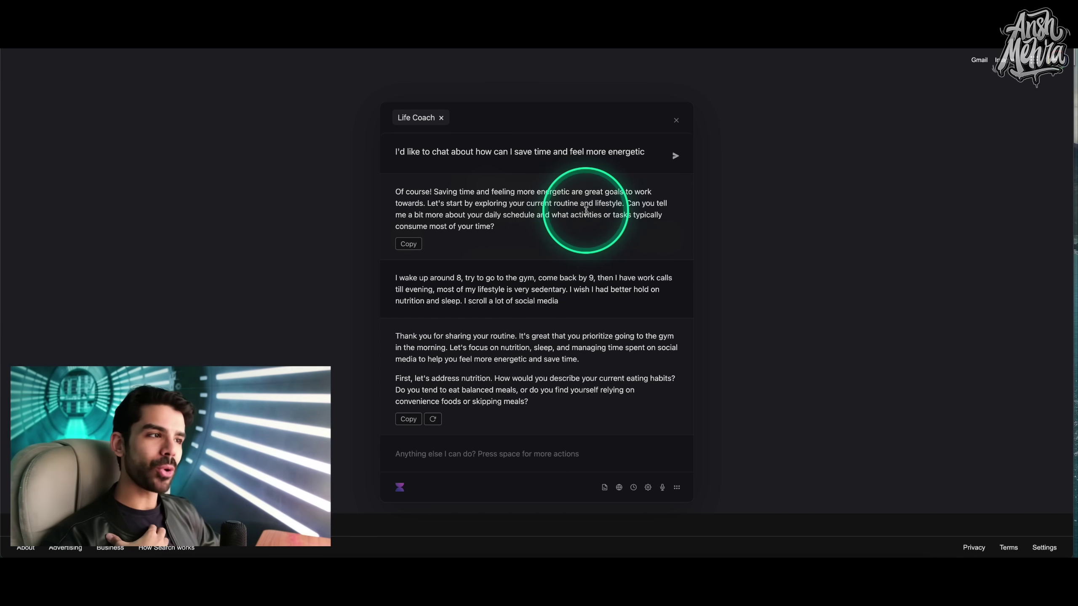
pyautogui.click(676, 120)
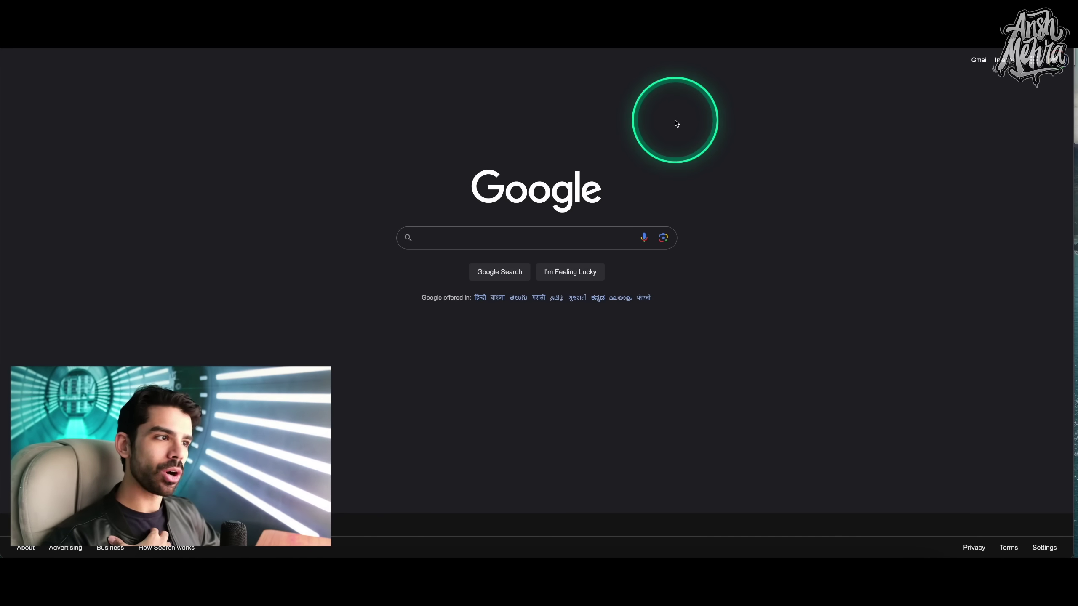
pyautogui.press('super+m')
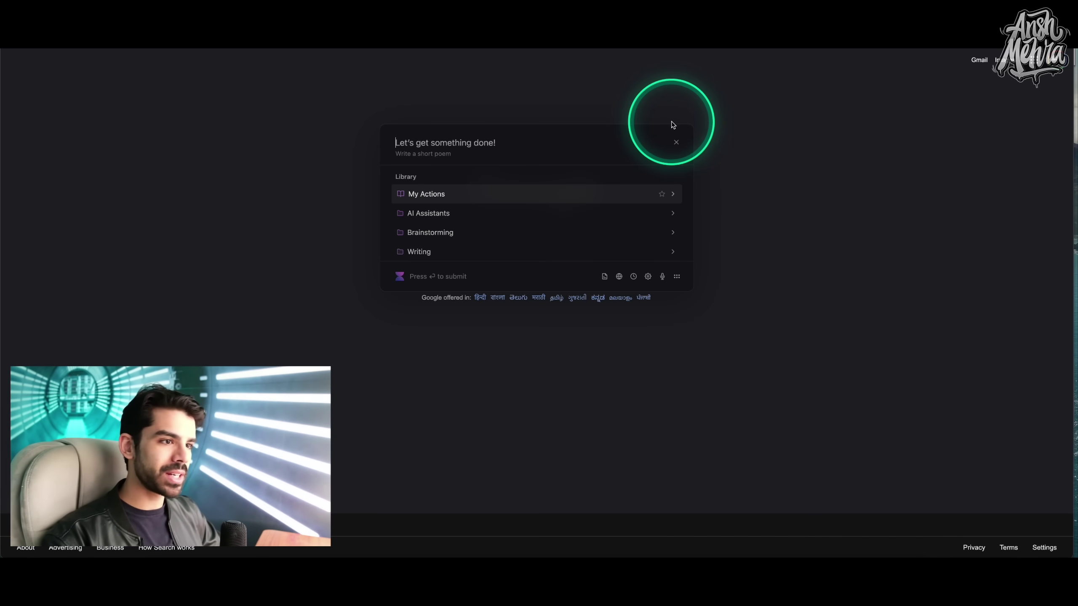
pyautogui.click(457, 214)
pyautogui.scroll(-5, 471, 213)
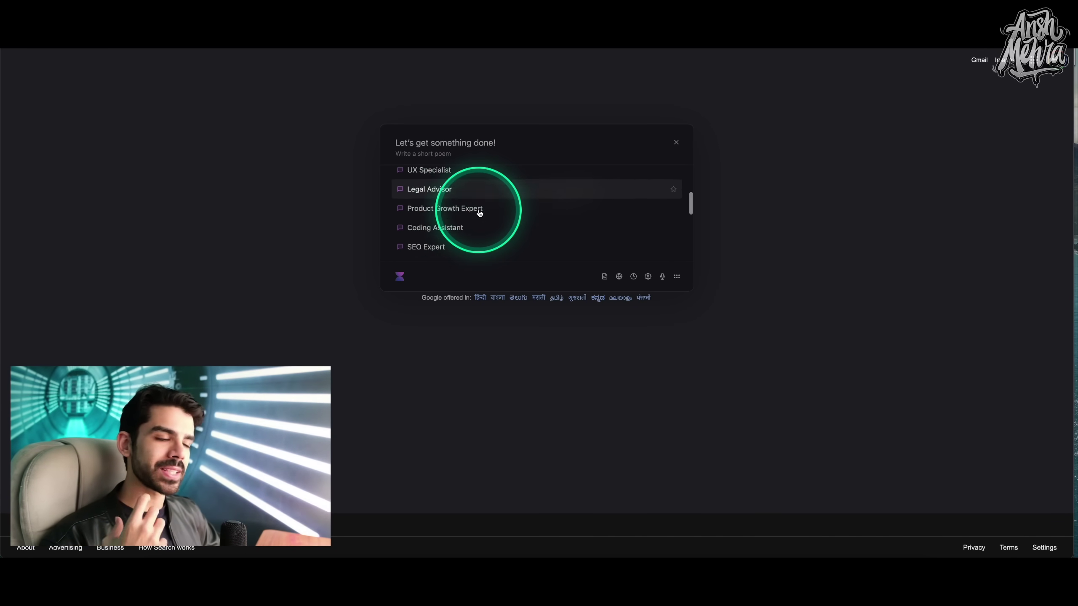
pyautogui.scroll(-1, 479, 213)
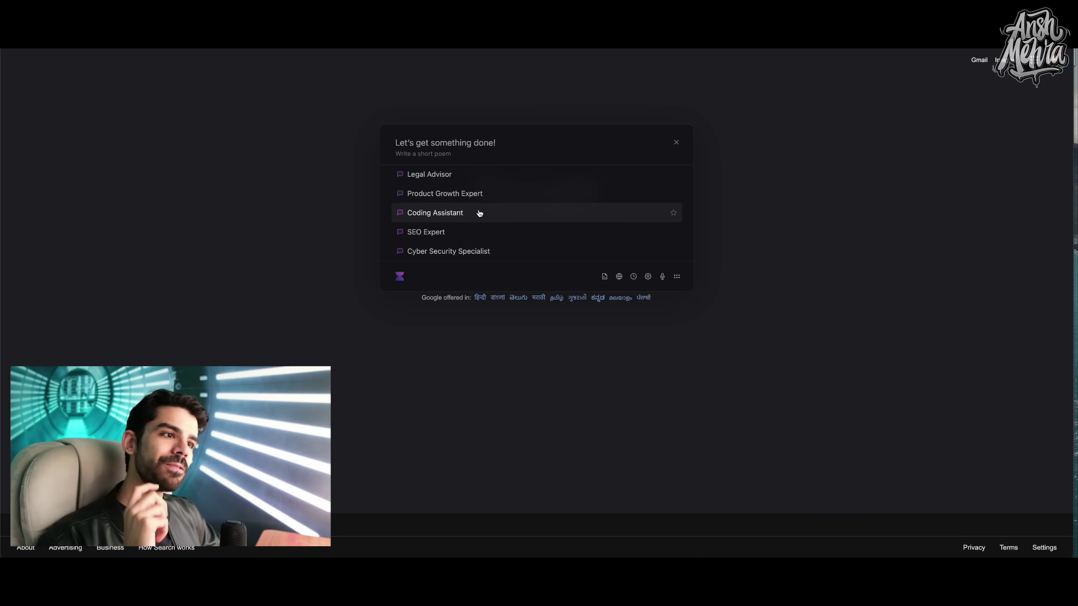
pyautogui.scroll(-7, 479, 213)
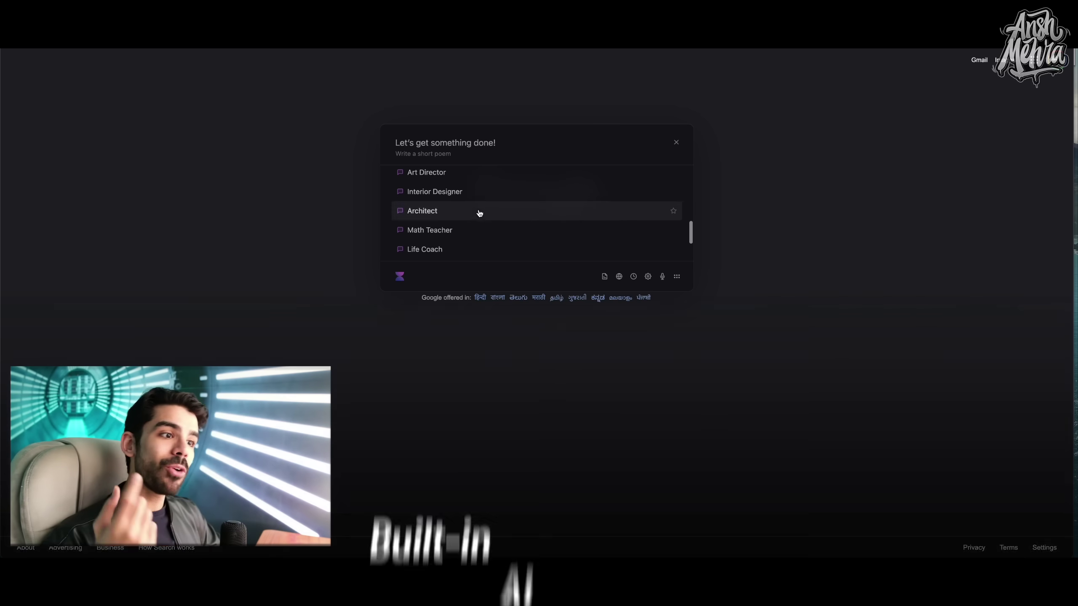
pyautogui.click(452, 242)
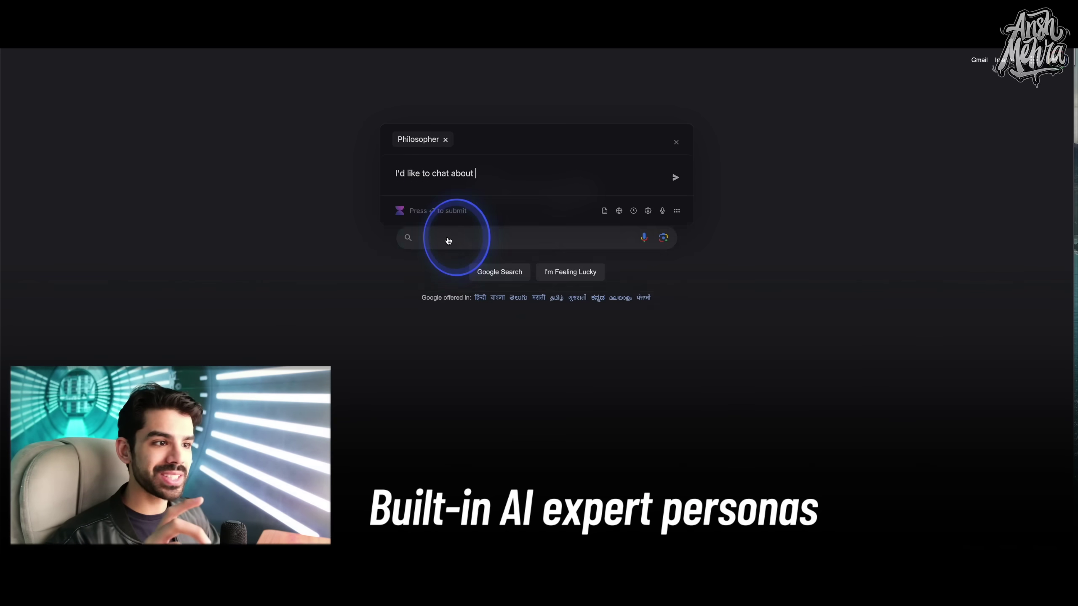
pyautogui.click(676, 142)
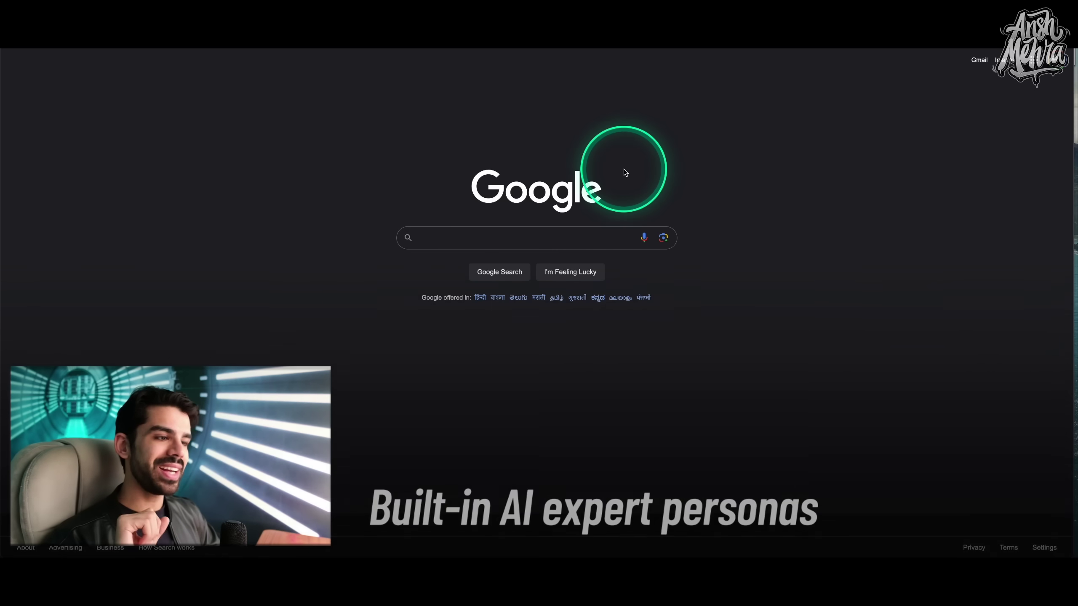
# Ask Voilà to suggest free courses for building AI apps with Java or Swift
pyautogui.press('super+m')
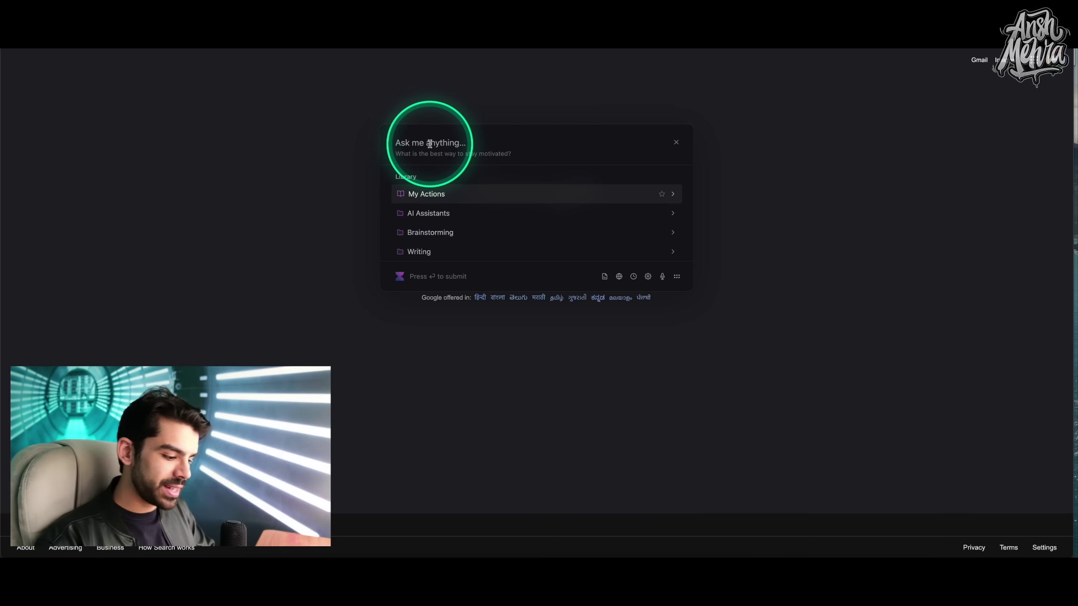
pyautogui.write('I want to research abou')
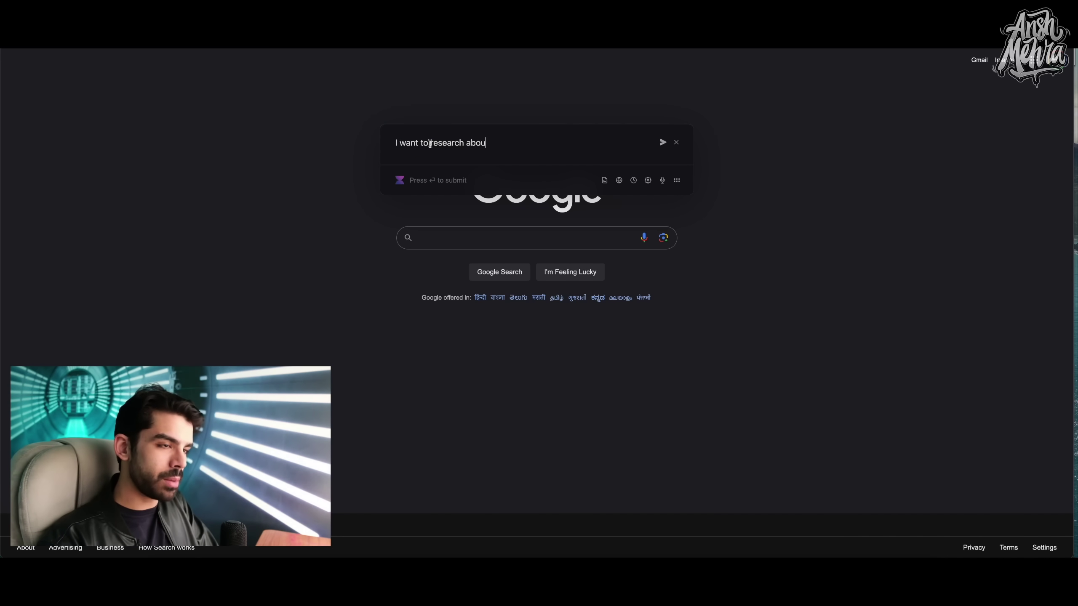
pyautogui.write('t building ')
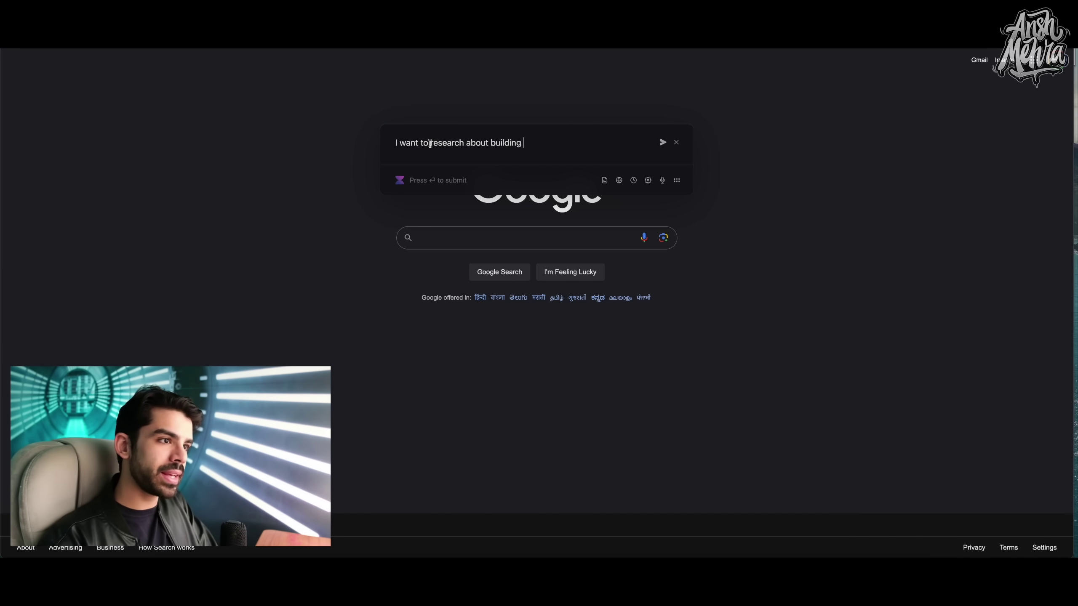
pyautogui.write('AI Apps')
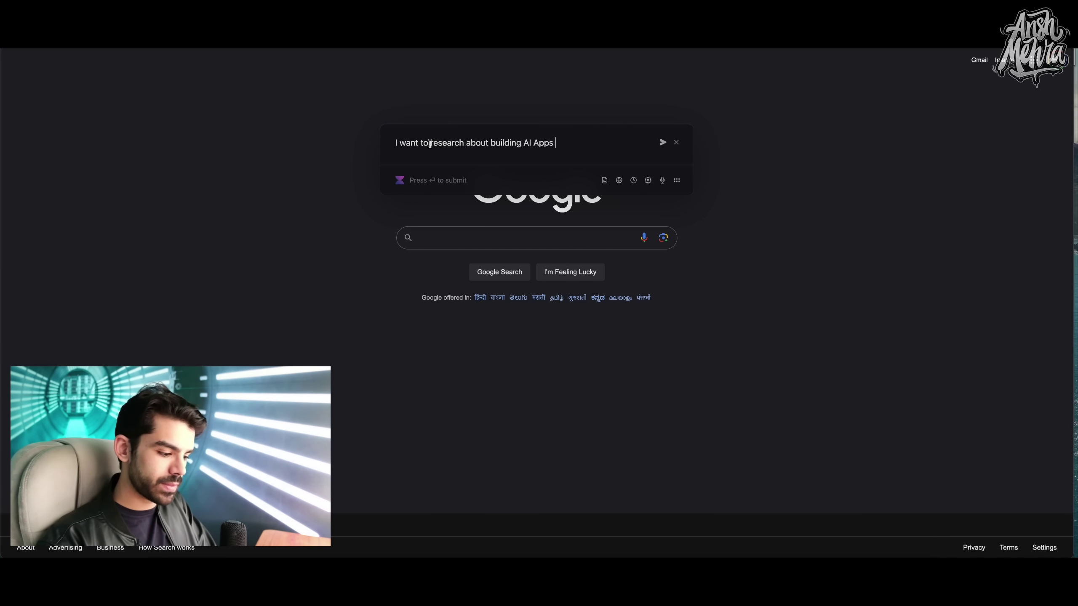
pyautogui.write(' using Java or Swift.')
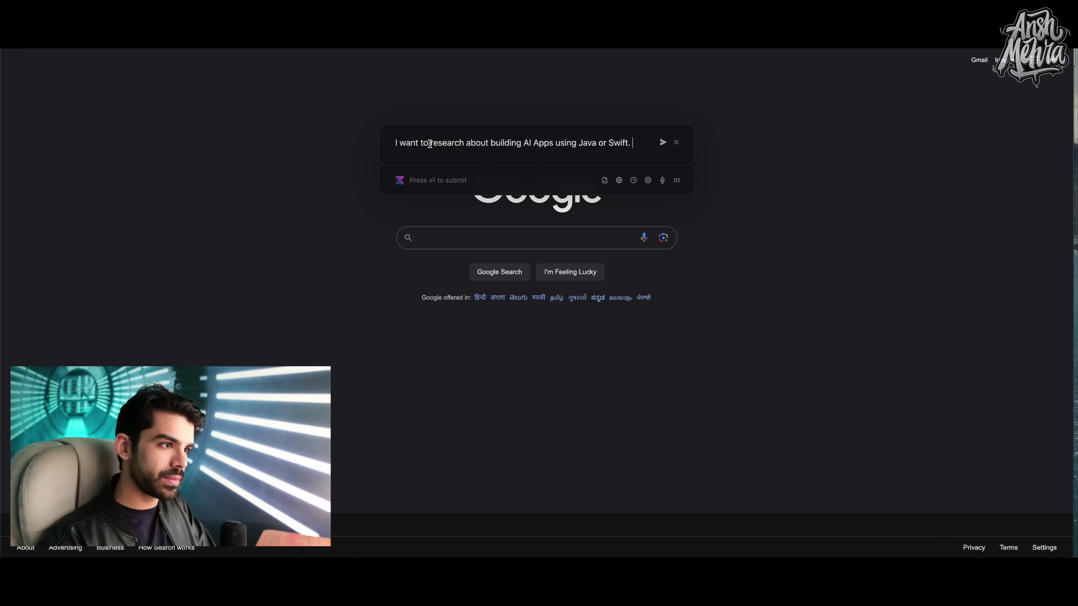
pyautogui.write(' Can you guide me towards')
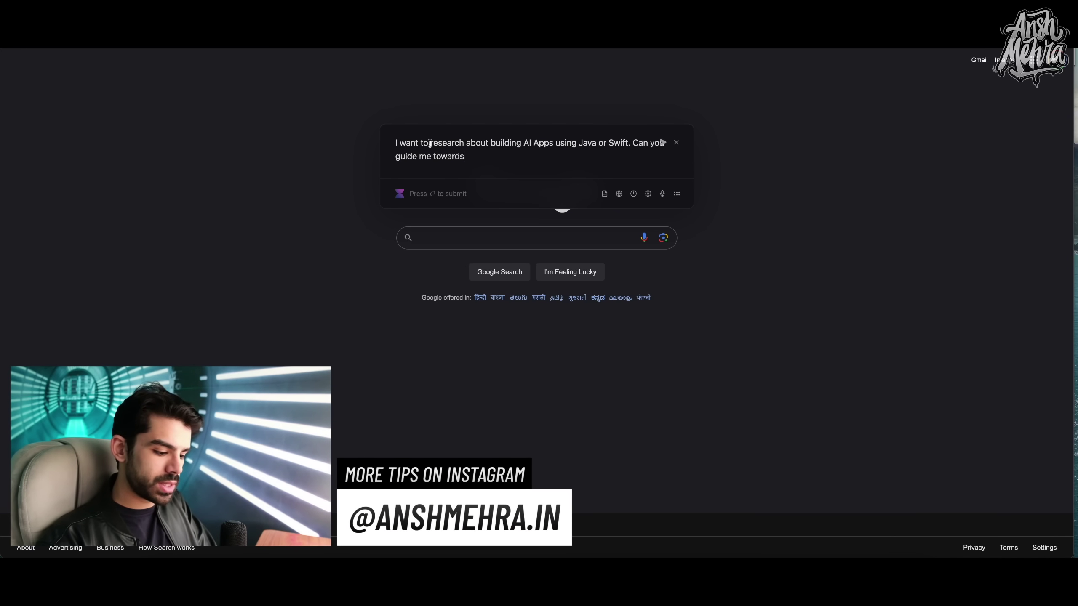
pyautogui.write(' free courses?')
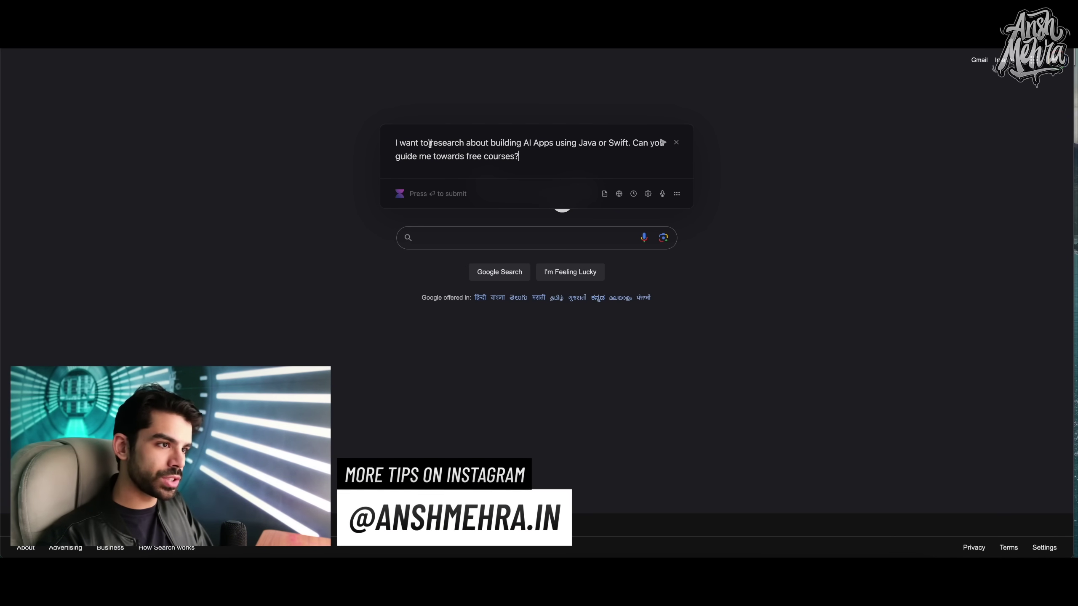
pyautogui.press('Return')
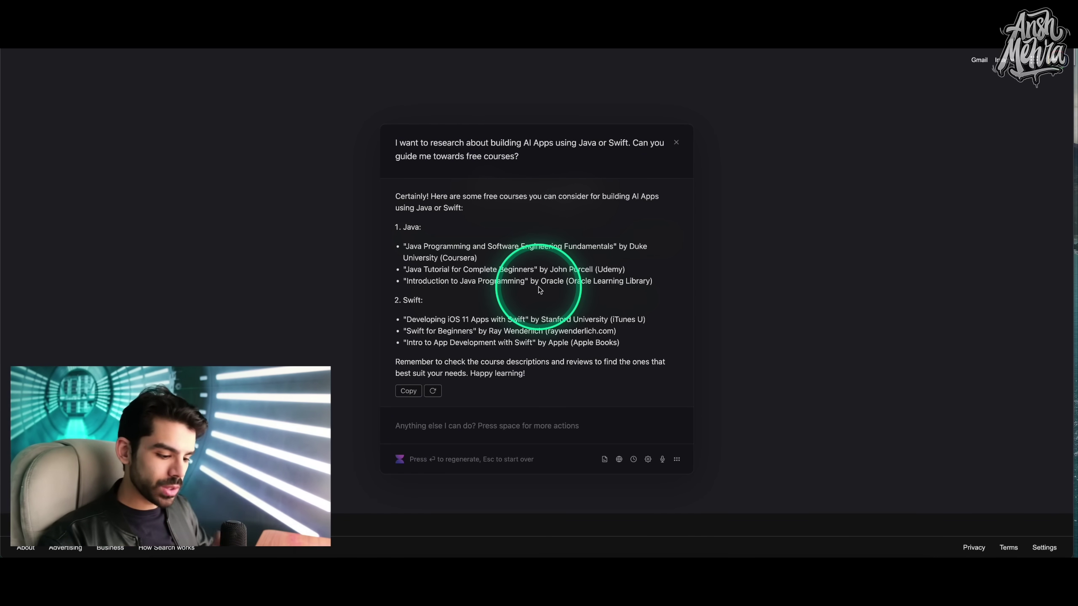
# Send the follow-up 'What about AI specific stuff?' and bring Voilà up over the LinkedIn profile
pyautogui.write('What about AI')
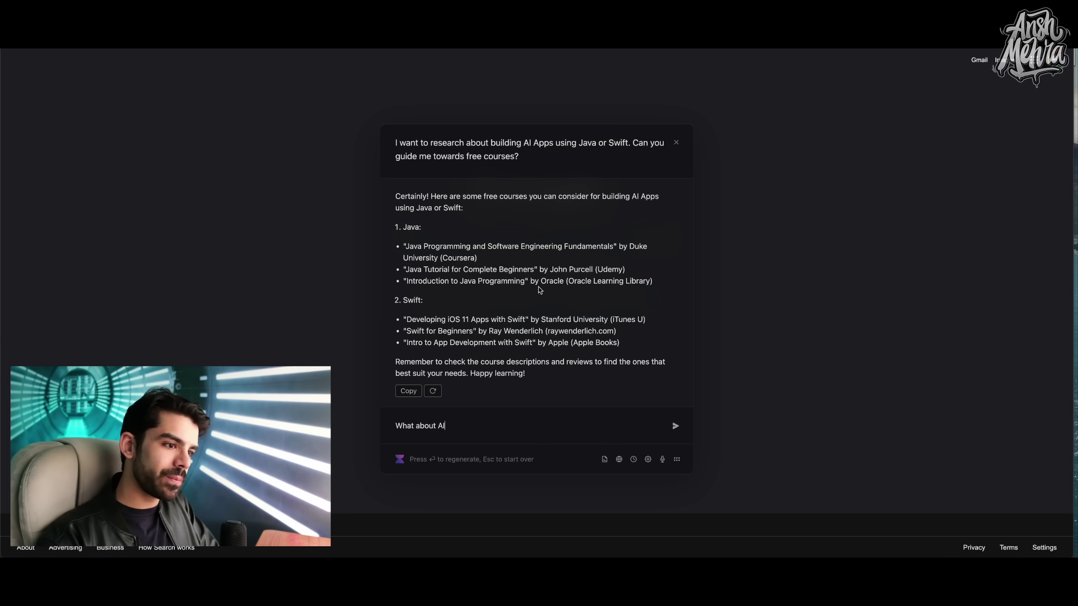
pyautogui.write(' specific stuff?')
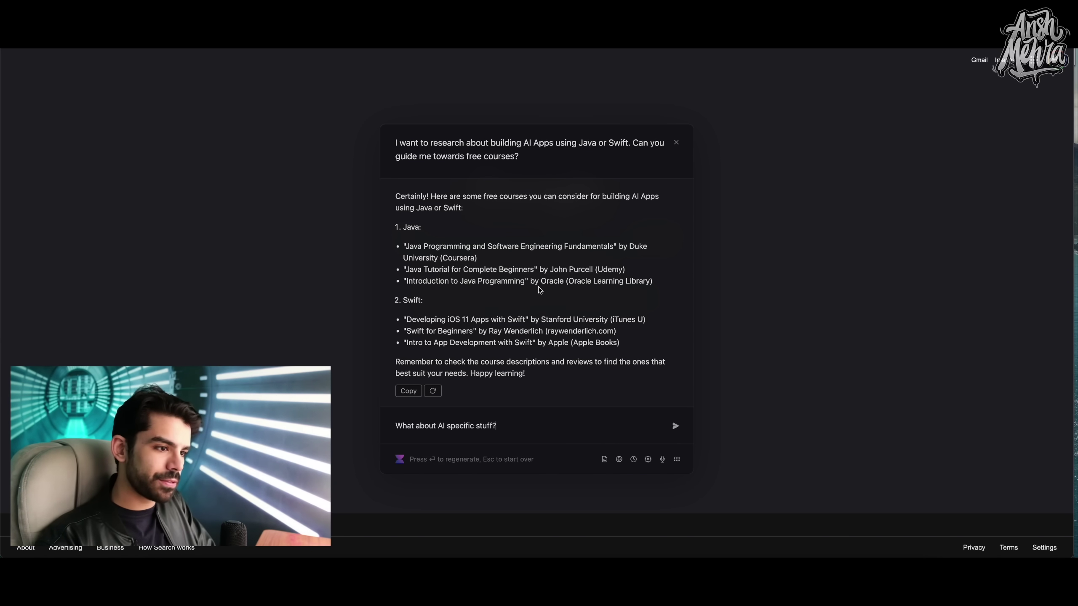
pyautogui.press('Return')
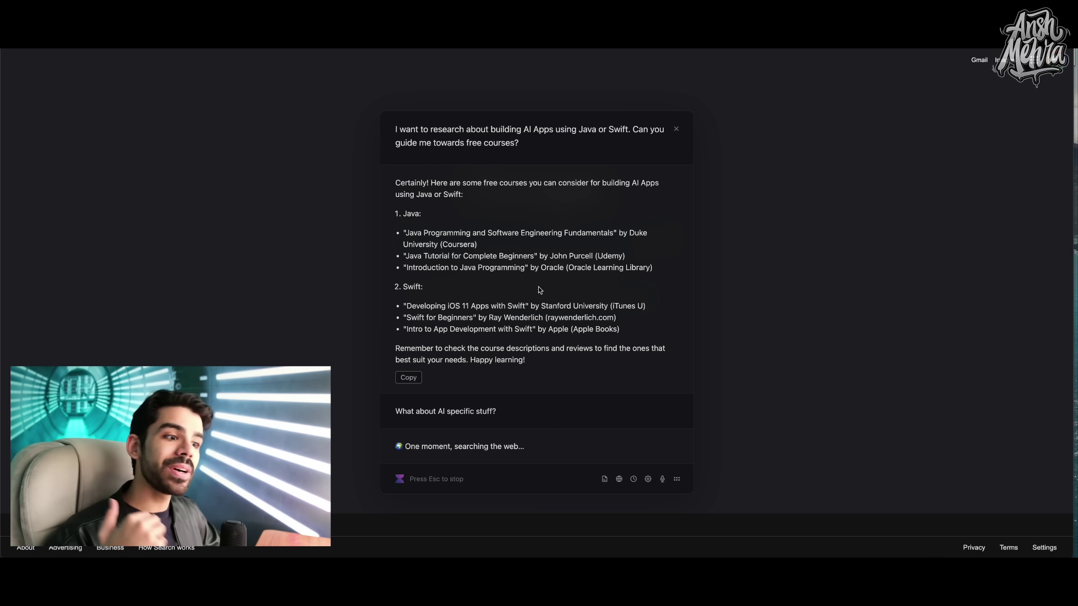
pyautogui.click(552, 281)
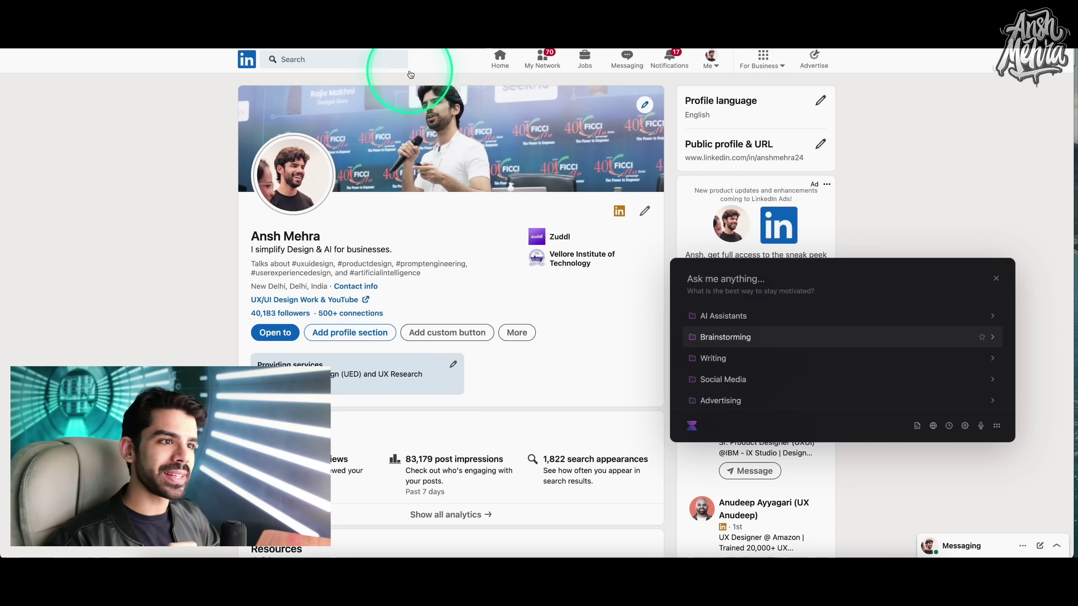
# Open the profile's posts, expand the AI Meetup post, and copy its first three paragraphs
pyautogui.scroll(-10, 375, 228)
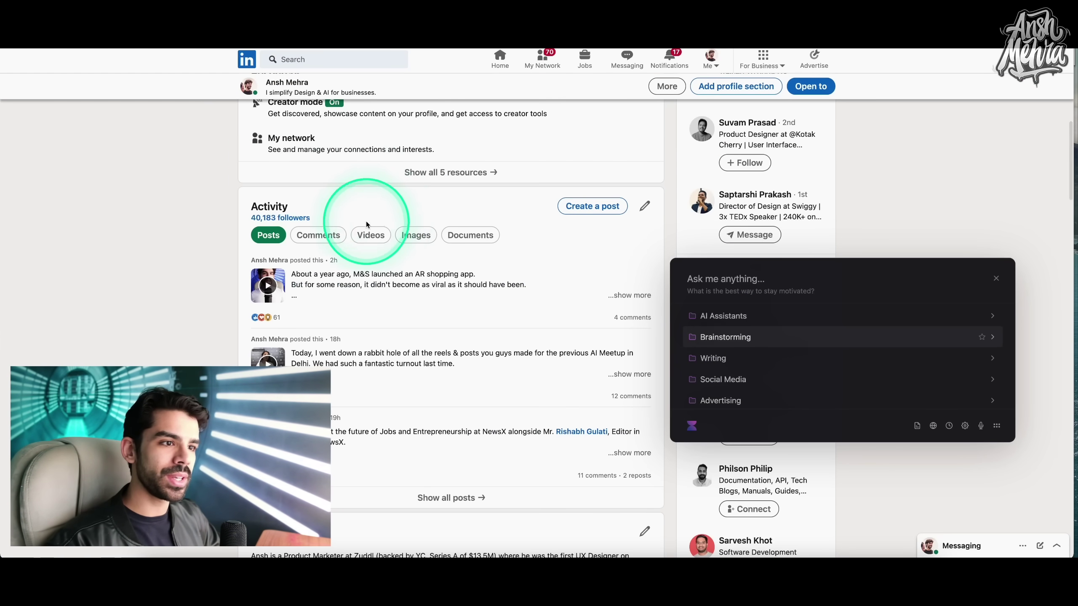
pyautogui.click(445, 497)
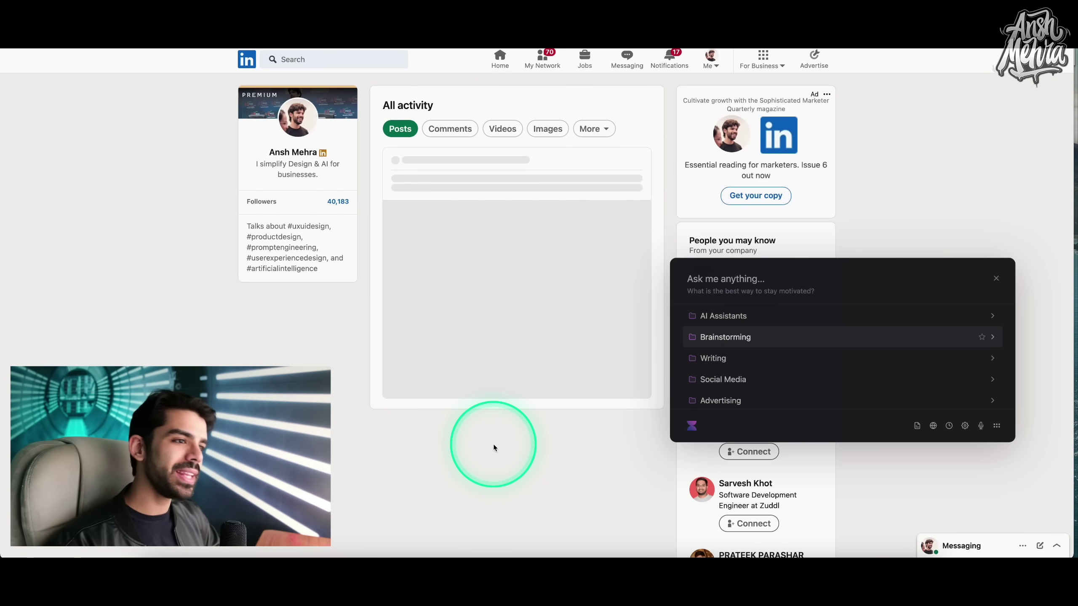
pyautogui.scroll(-10, 493, 446)
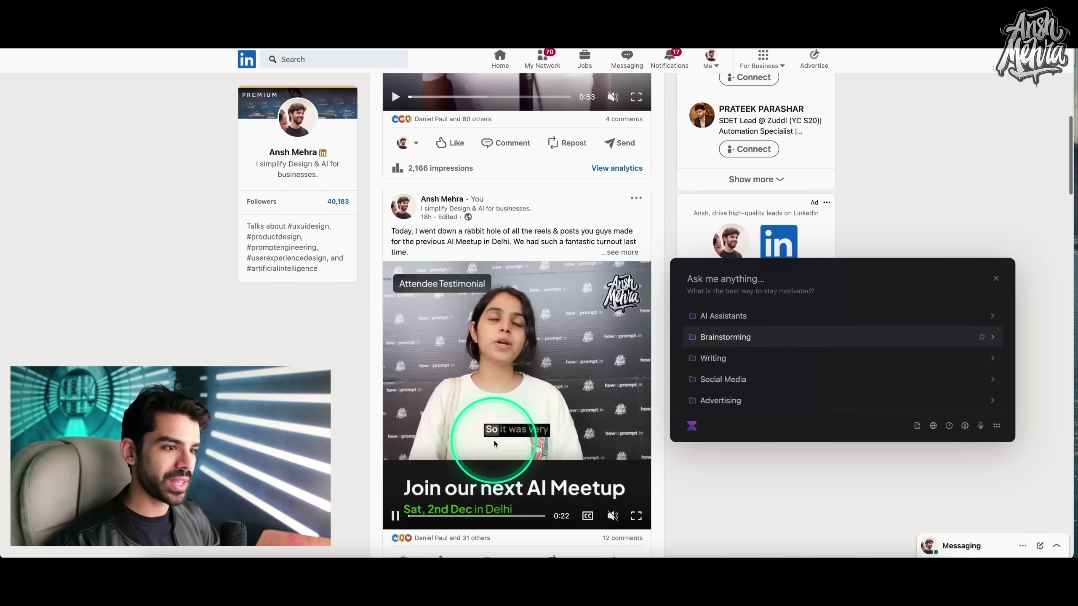
pyautogui.click(619, 253)
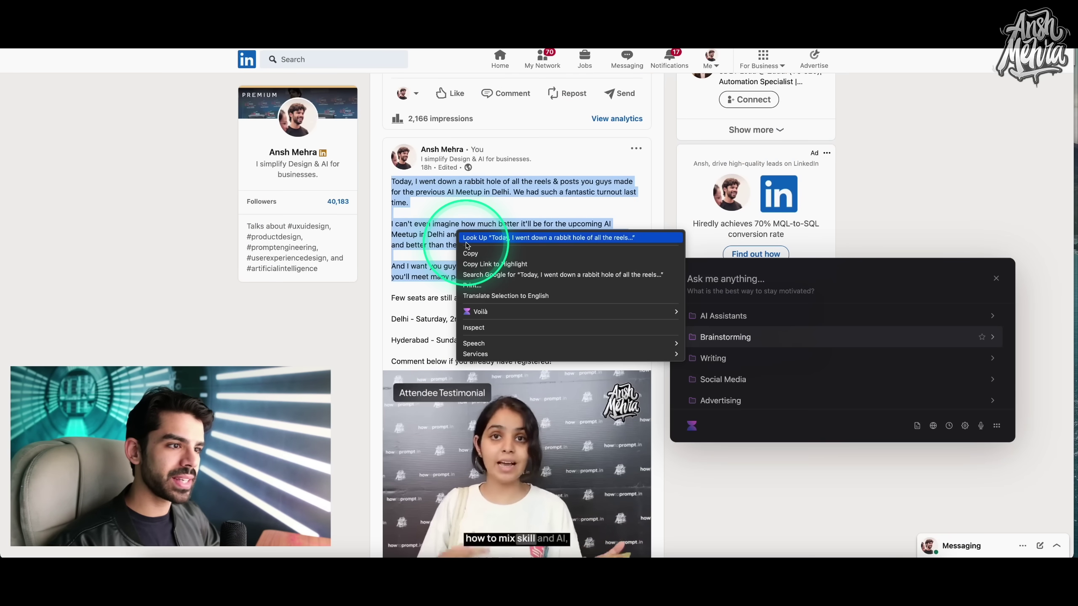
pyautogui.click(471, 254)
# Ask Voilà to rephrase the pasted meetup post with 'Make it sound more catchy.'
pyautogui.click(707, 275)
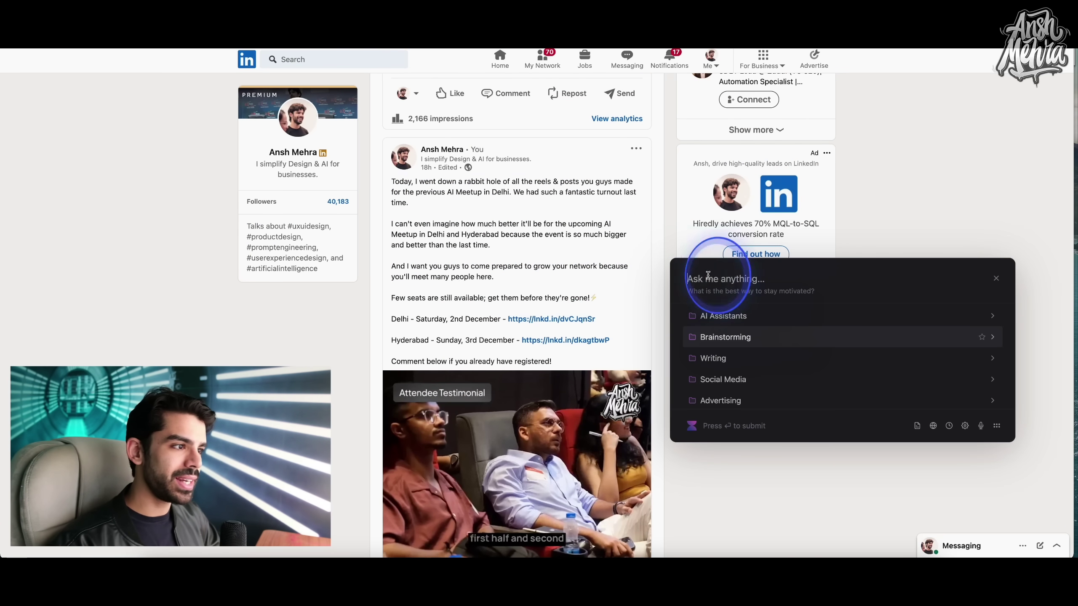
pyautogui.write('Rephr')
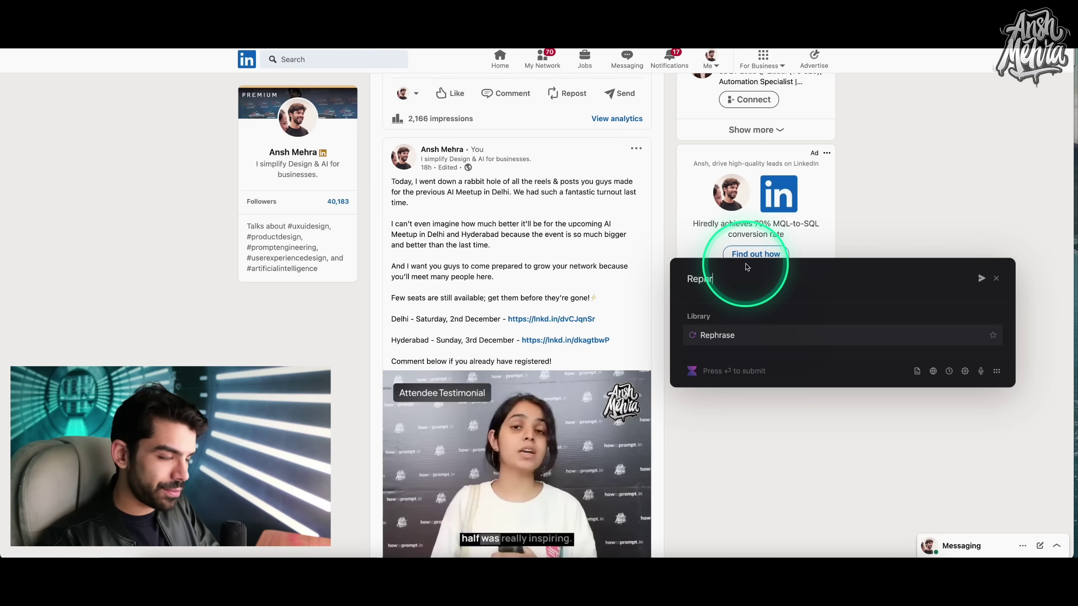
pyautogui.write('ase the fol')
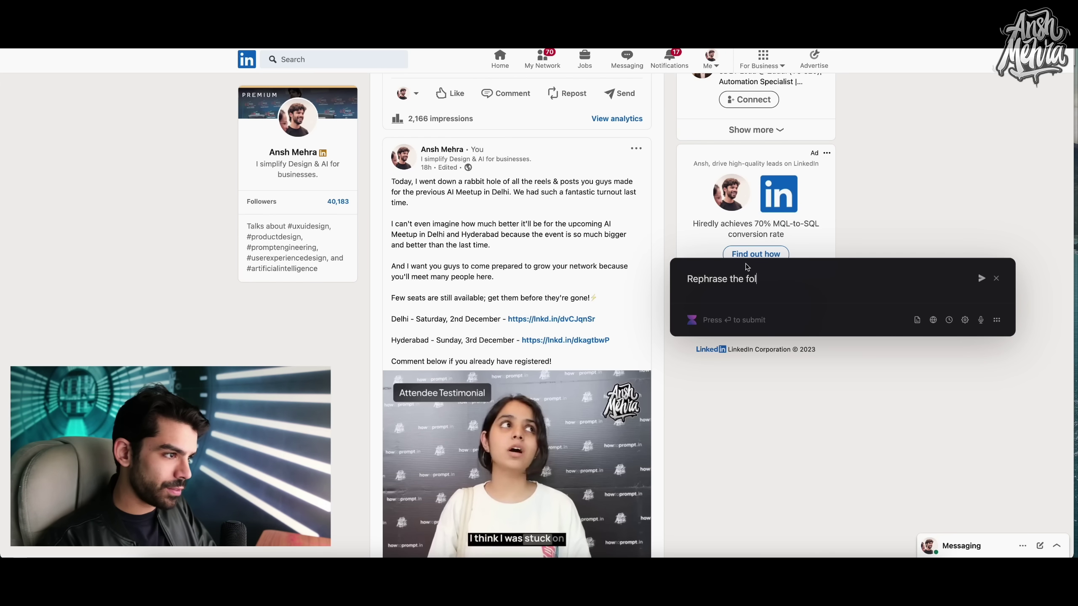
pyautogui.write('lowing:')
pyautogui.hotkey('shift', 'Return')
pyautogui.hotkey('shift', 'Return')
pyautogui.press('super+v')
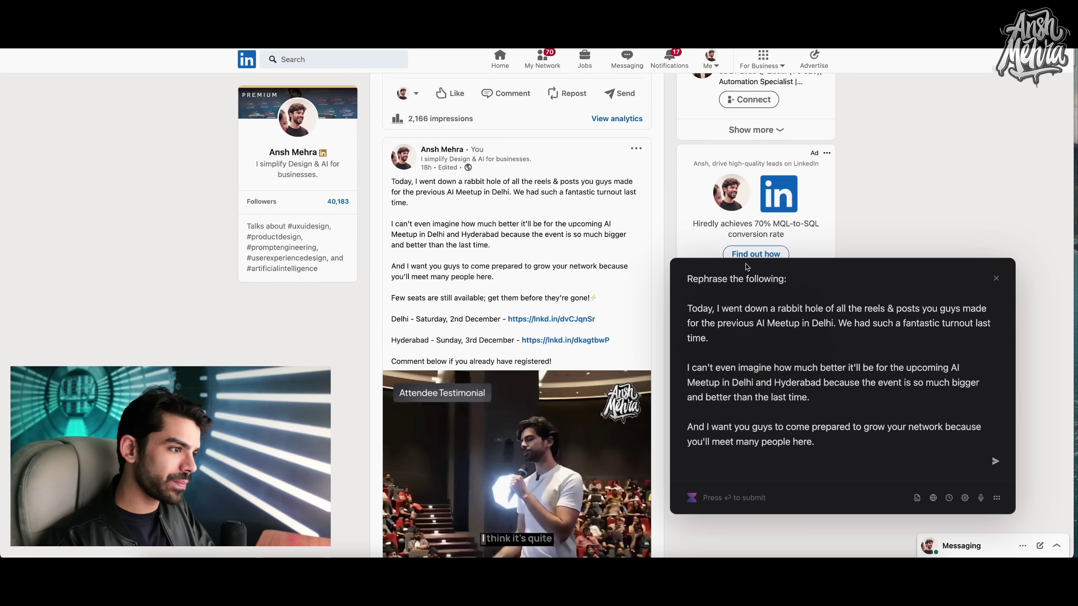
pyautogui.hotkey('shift', 'Return')
pyautogui.write('Make it so')
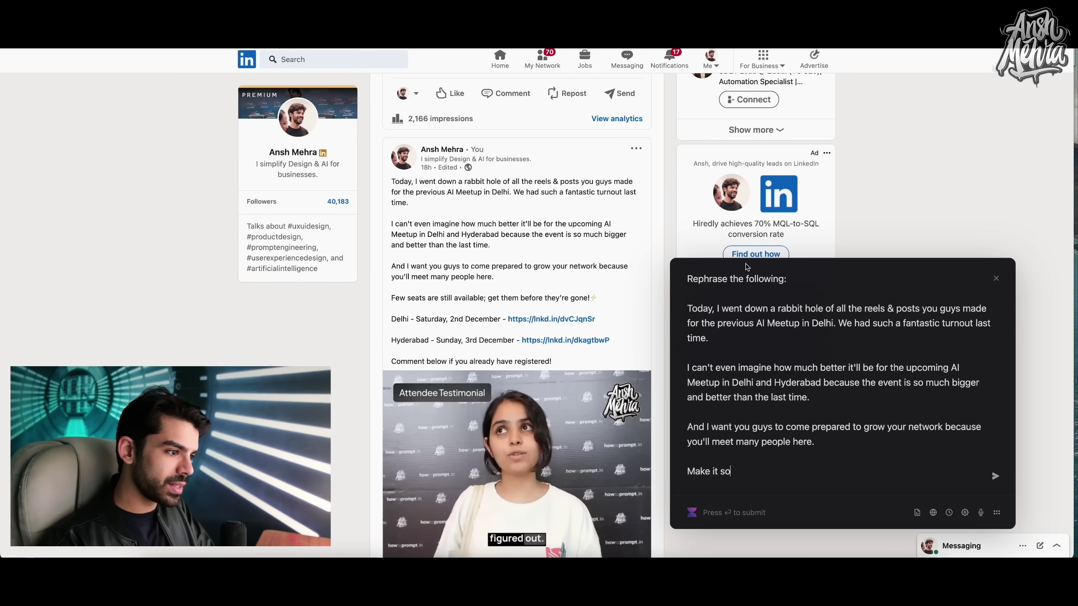
pyautogui.write('und more catchy.')
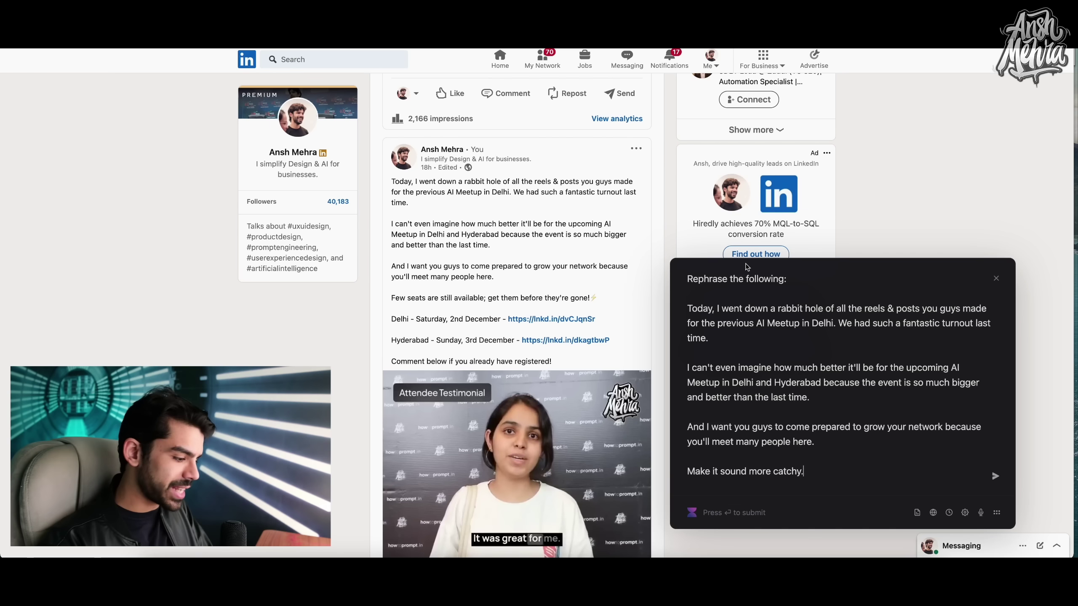
pyautogui.press('Return')
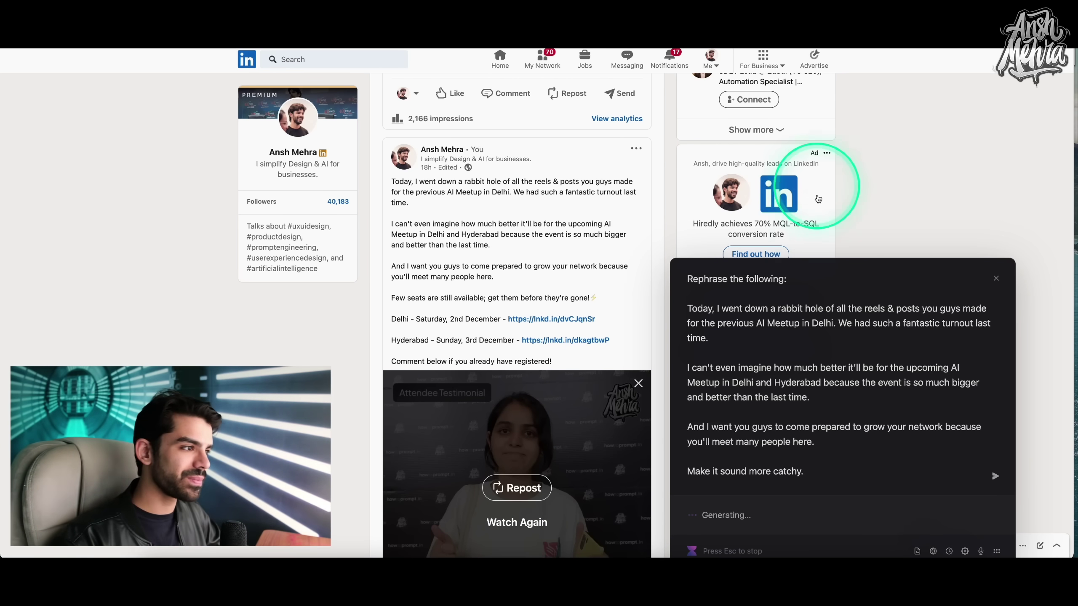
# Move the answer panel to the page centre, review the rewrite, and close it
pyautogui.moveTo(843, 272); pyautogui.dragTo(673, 173)
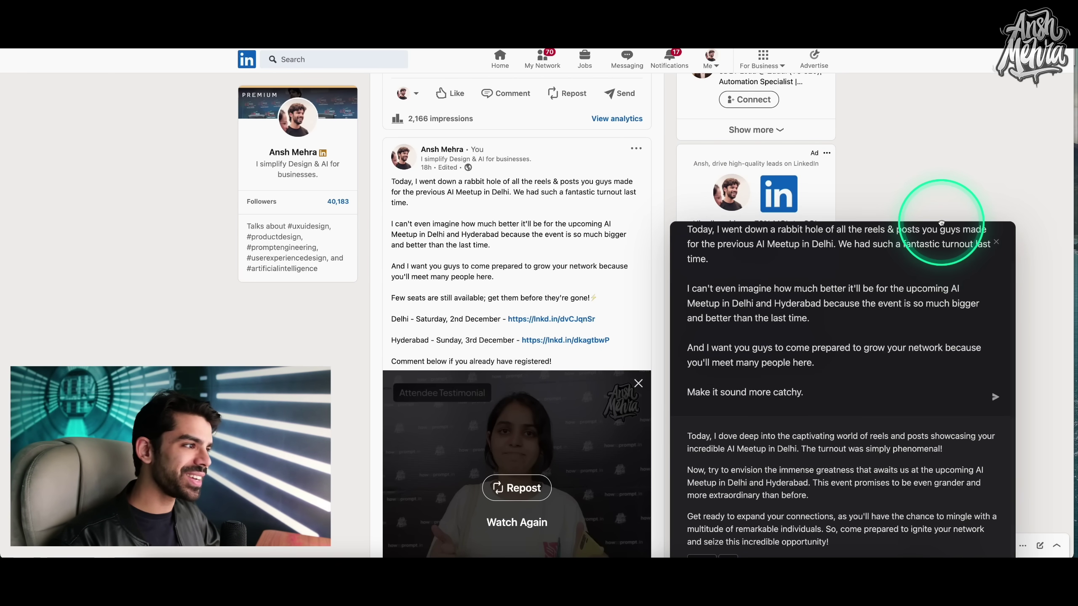
pyautogui.moveTo(935, 207); pyautogui.dragTo(618, 51)
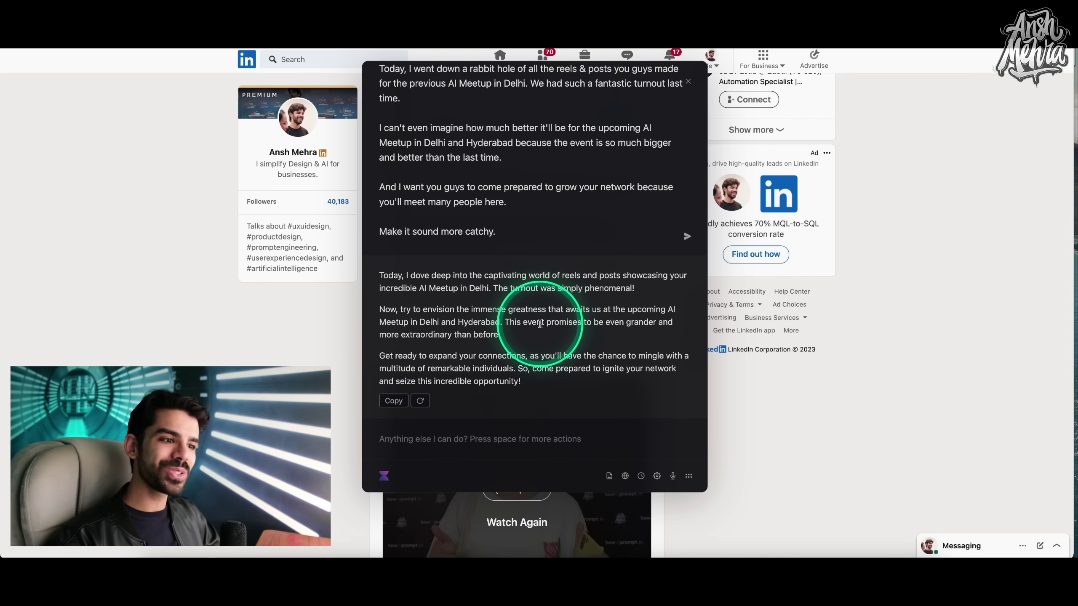
pyautogui.scroll(3, 539, 324)
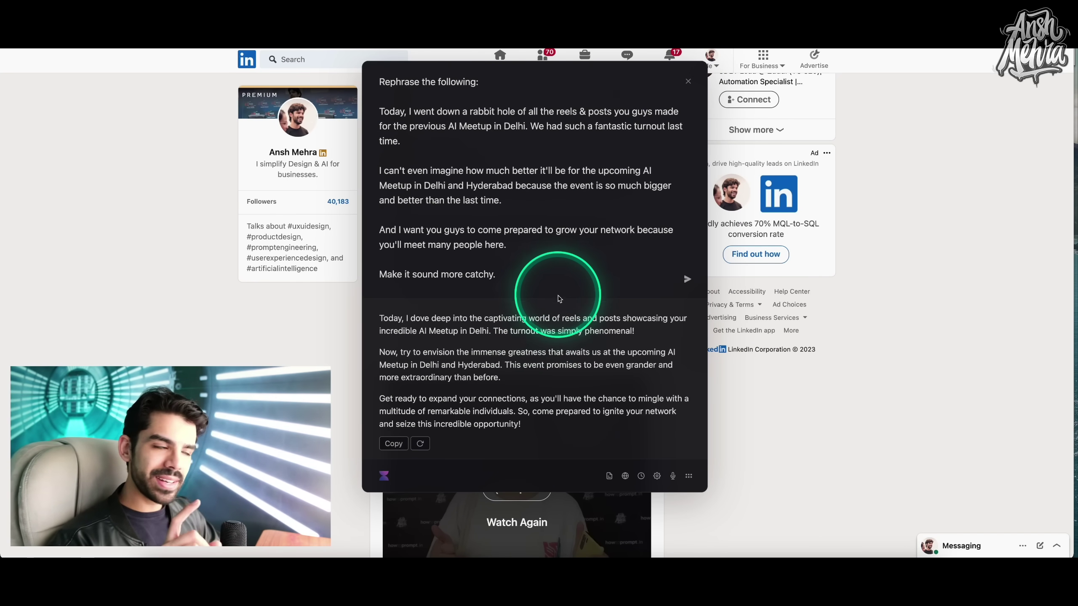
pyautogui.click(688, 81)
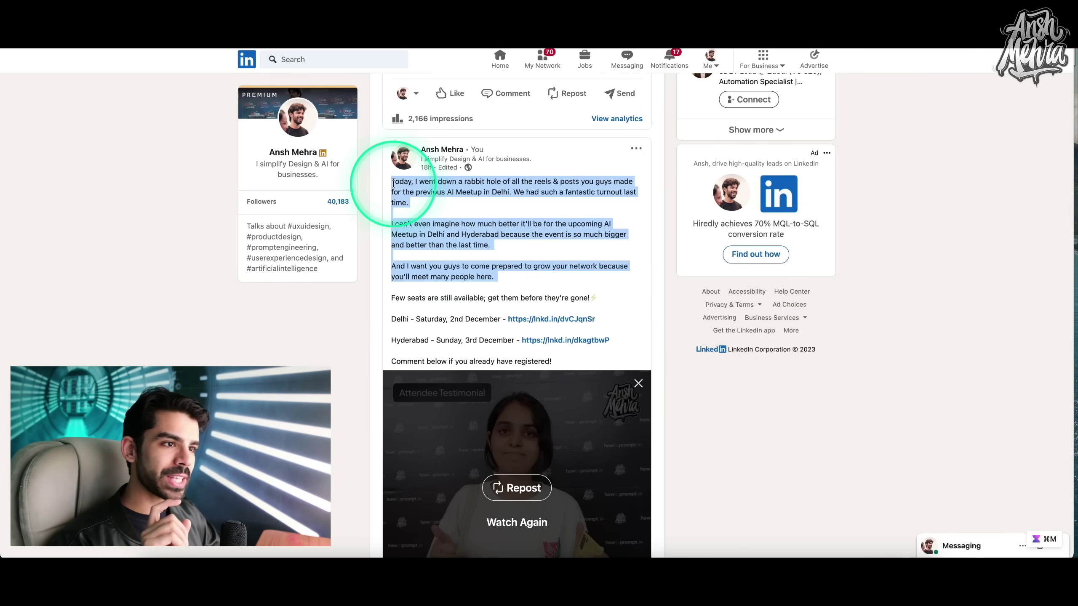
# Rewrite the selected AI Meetup post as a much longer, more elaborate version using Make Longer
pyautogui.press('super+m')
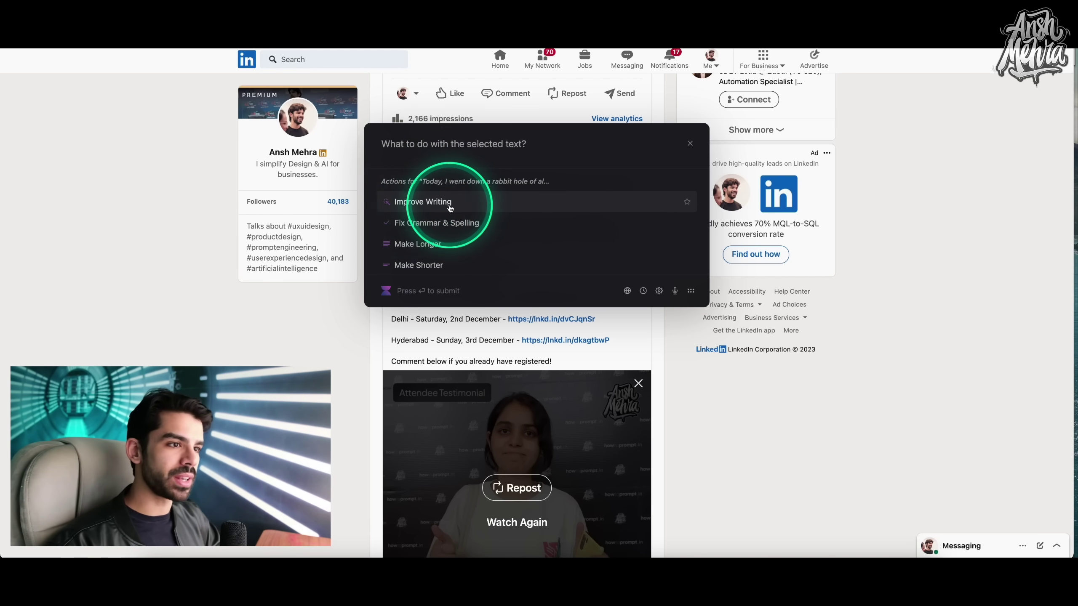
pyautogui.click(424, 244)
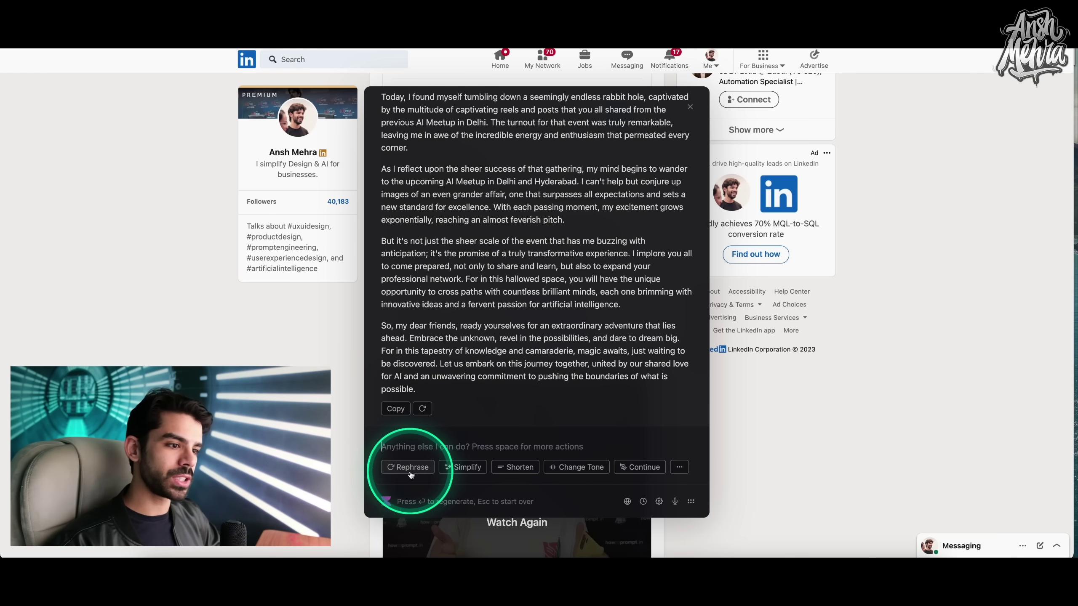
# Rewrite the meetup post in an Urgent tone, then close the Voilà answer panel
pyautogui.click(580, 469)
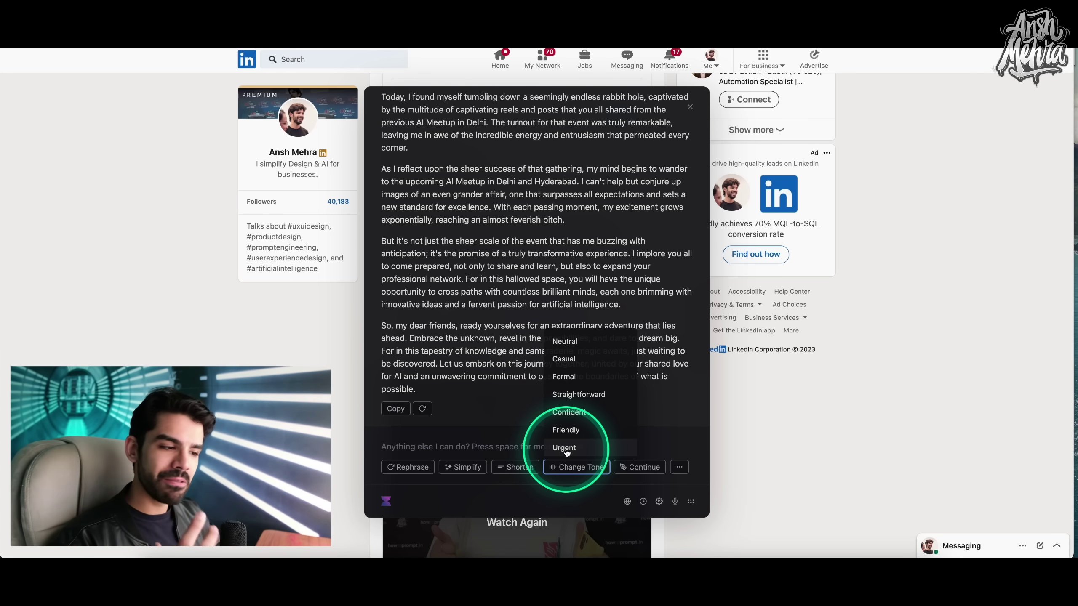
pyautogui.click(565, 448)
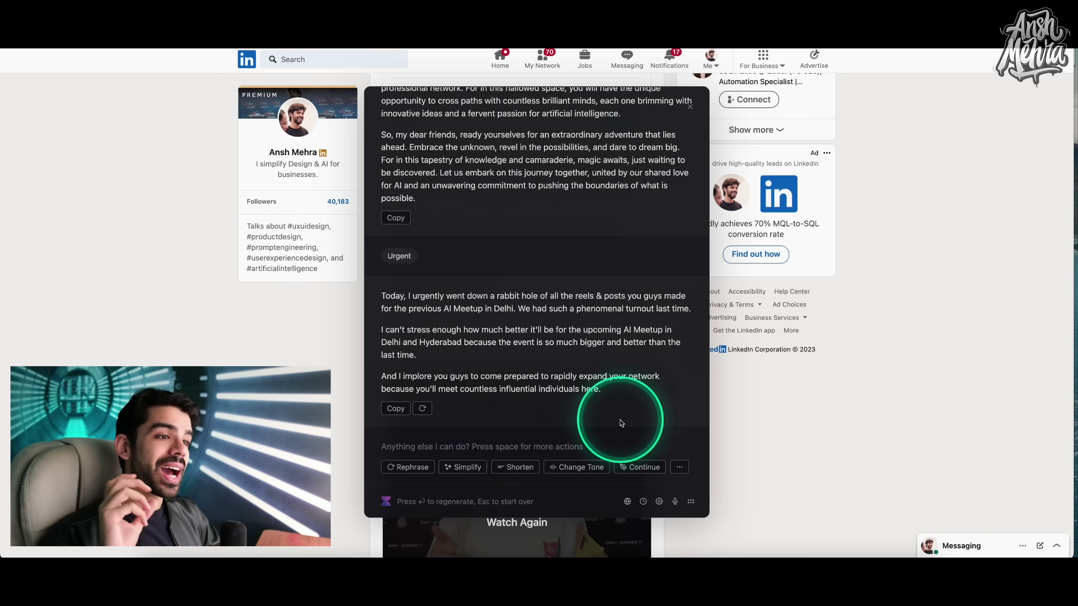
pyautogui.scroll(6, 548, 336)
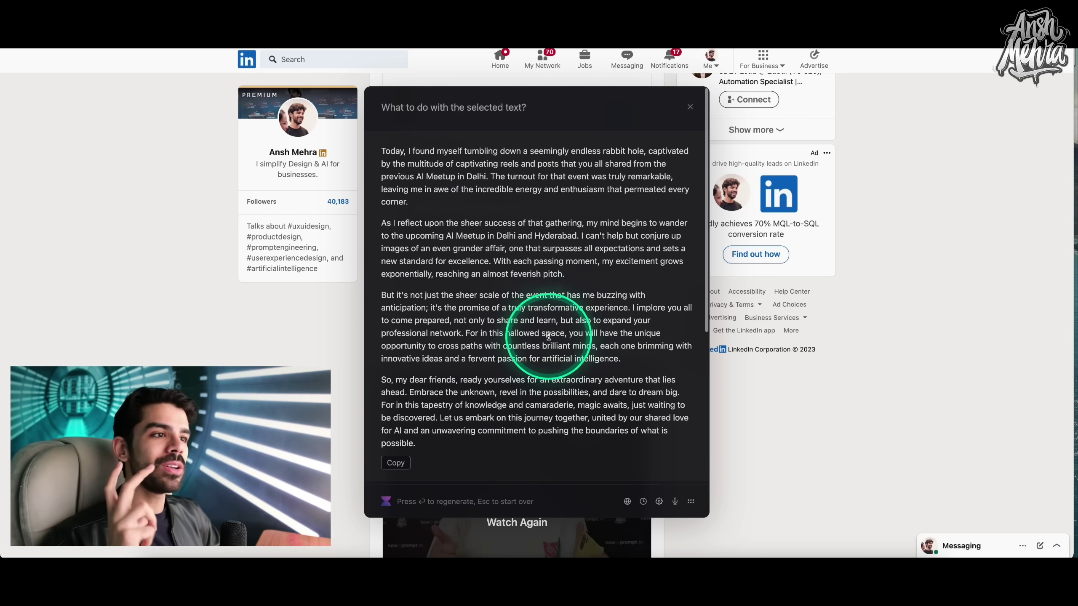
pyautogui.click(690, 107)
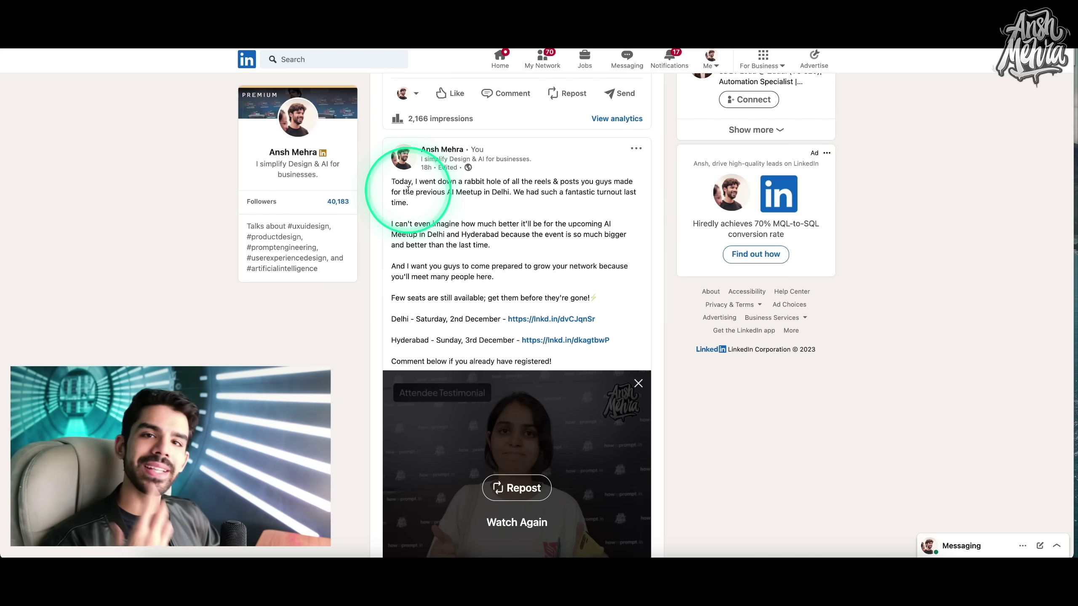
# Select the post's paragraphs from 'Today' onward and bring up Voilà's text actions with Cmd+M
pyautogui.moveTo(391, 182); pyautogui.dragTo(494, 277)
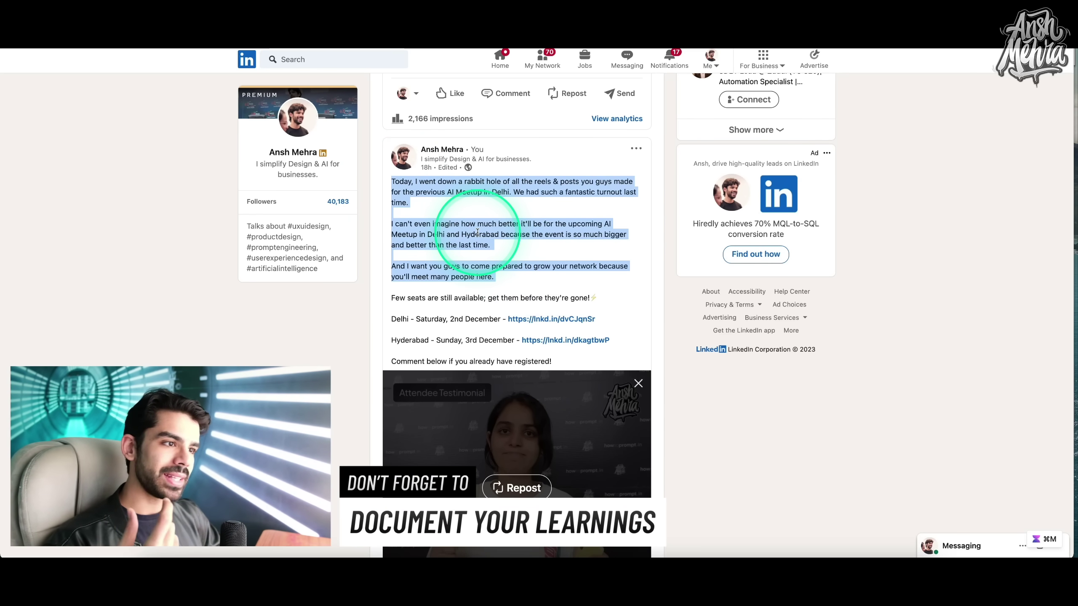
pyautogui.press('super+m')
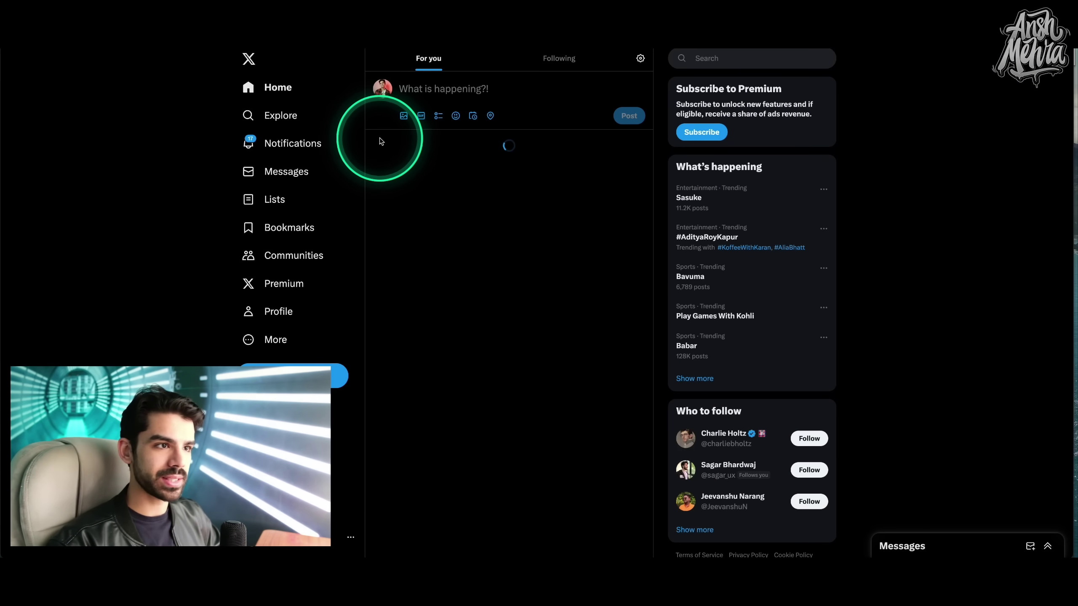
# On the X profile, start a Voilà prompt from the Twitter Thread template
pyautogui.click(384, 92)
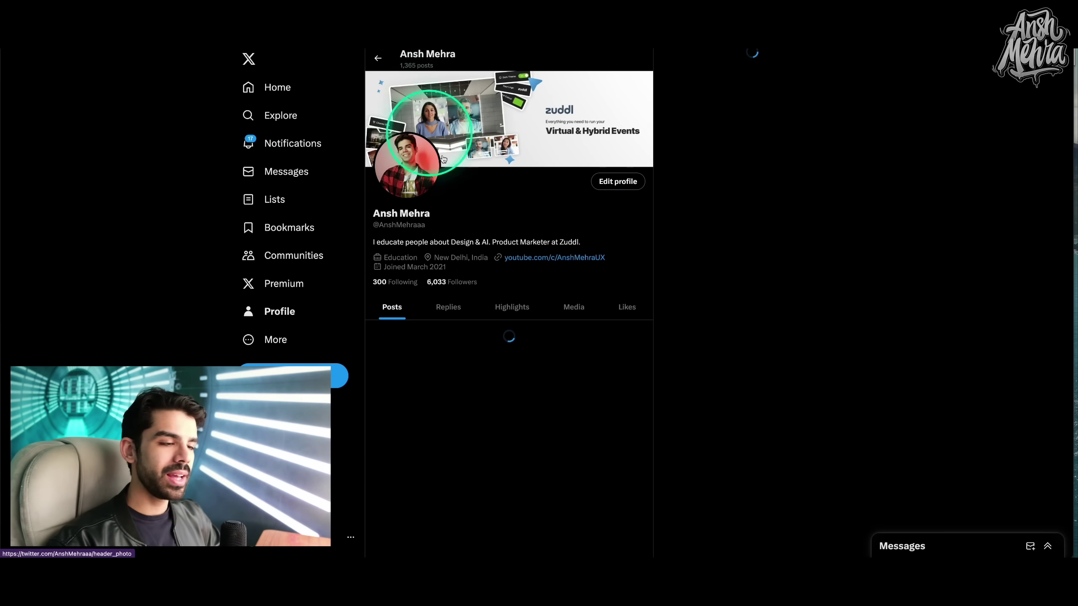
pyautogui.scroll(-10, 207, 286)
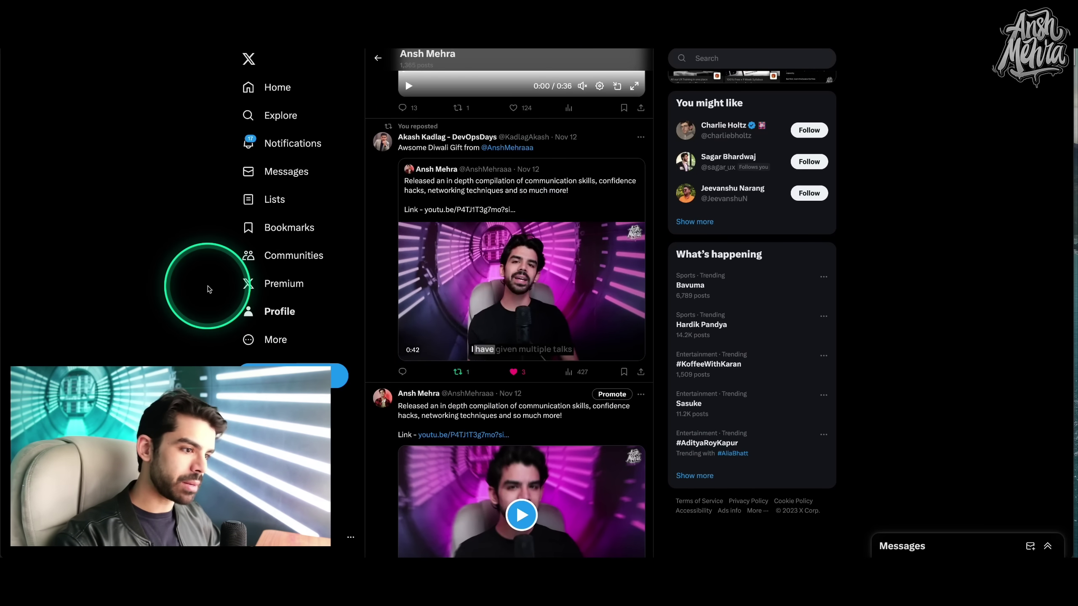
pyautogui.hotkey('alt', 'space')
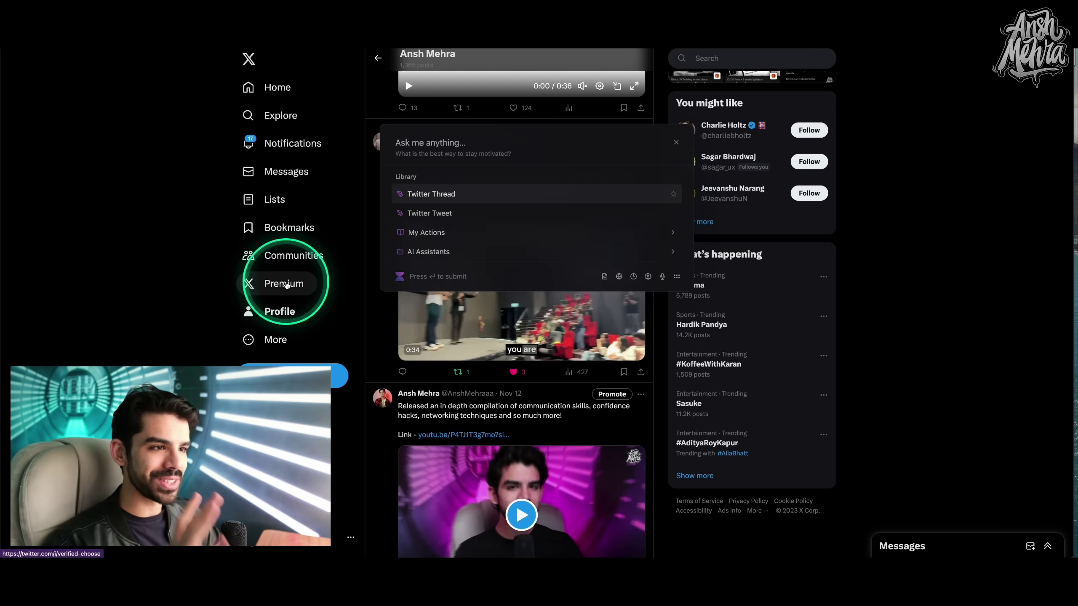
pyautogui.click(424, 196)
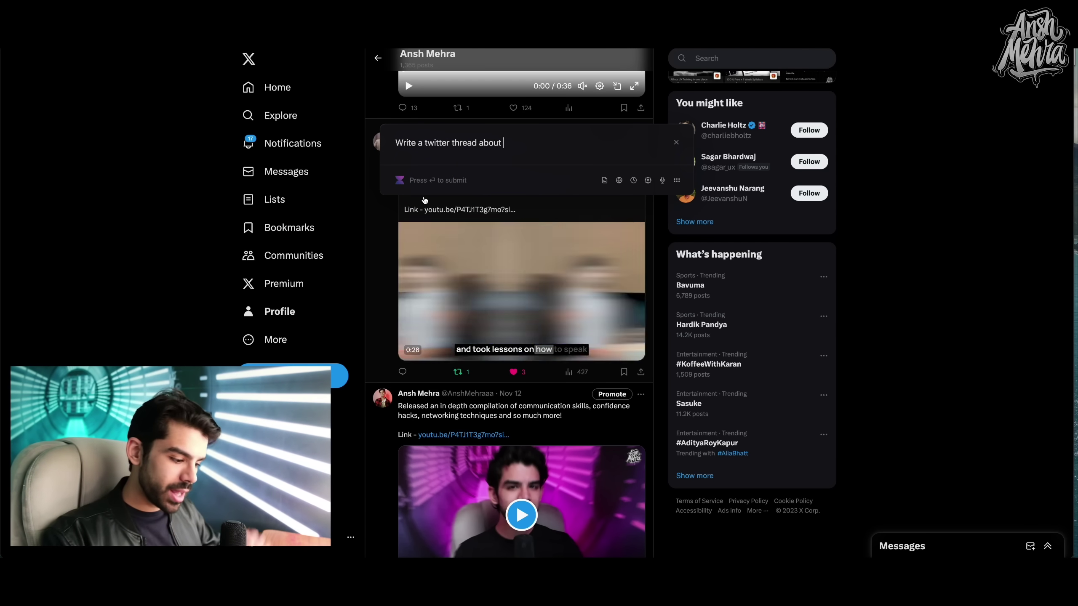
# Generate a Twitter thread on how designers can use AI to make money, and copy it
pyautogui.write('how designer')
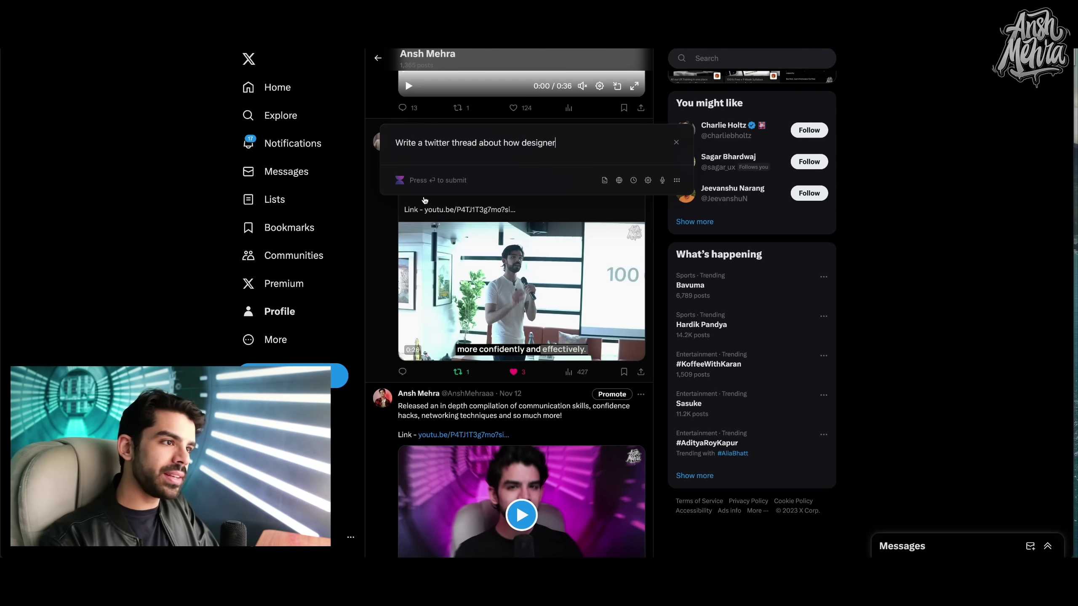
pyautogui.write('s can use AI to make mone')
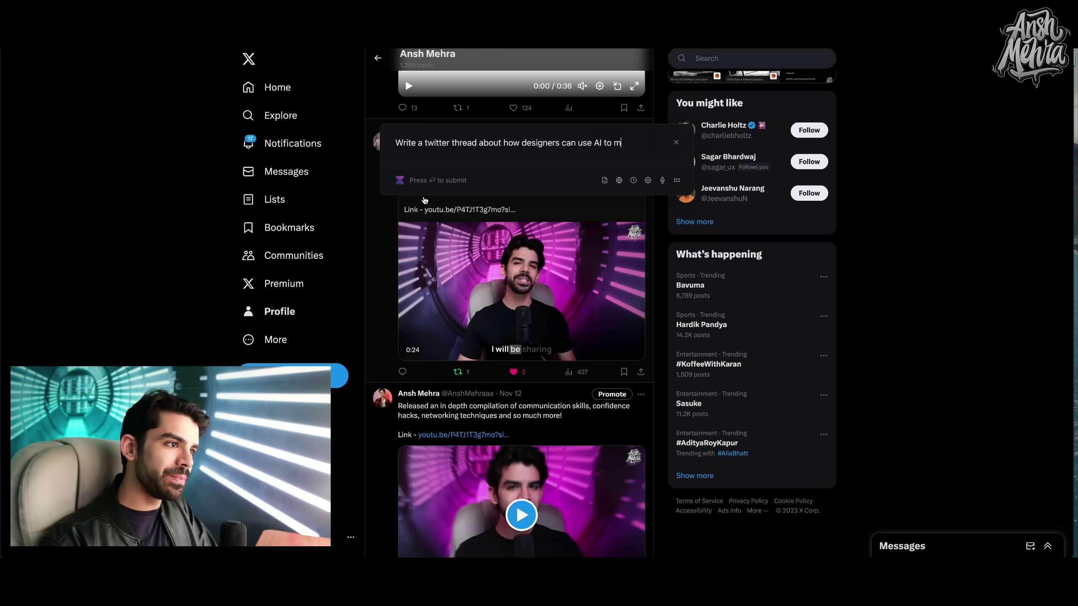
pyautogui.write('y')
pyautogui.press('Return')
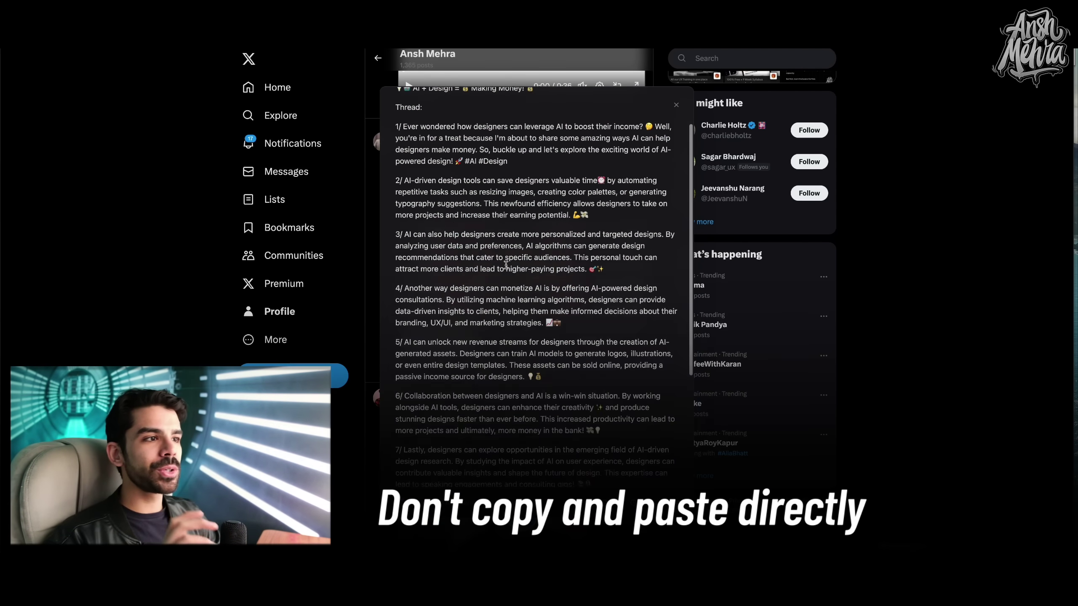
pyautogui.scroll(1, 505, 265)
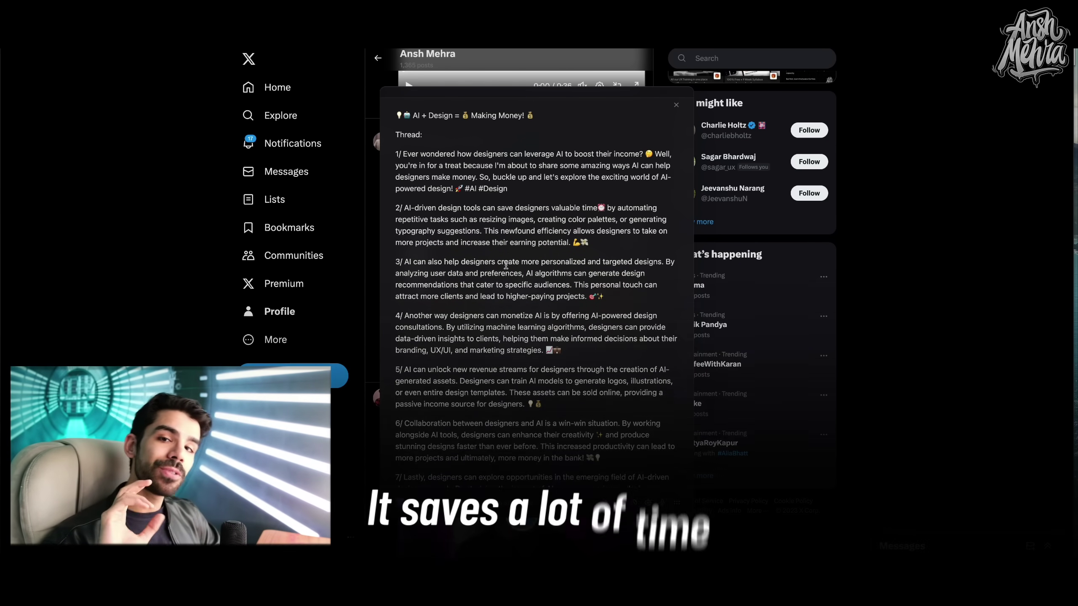
pyautogui.scroll(-5, 505, 264)
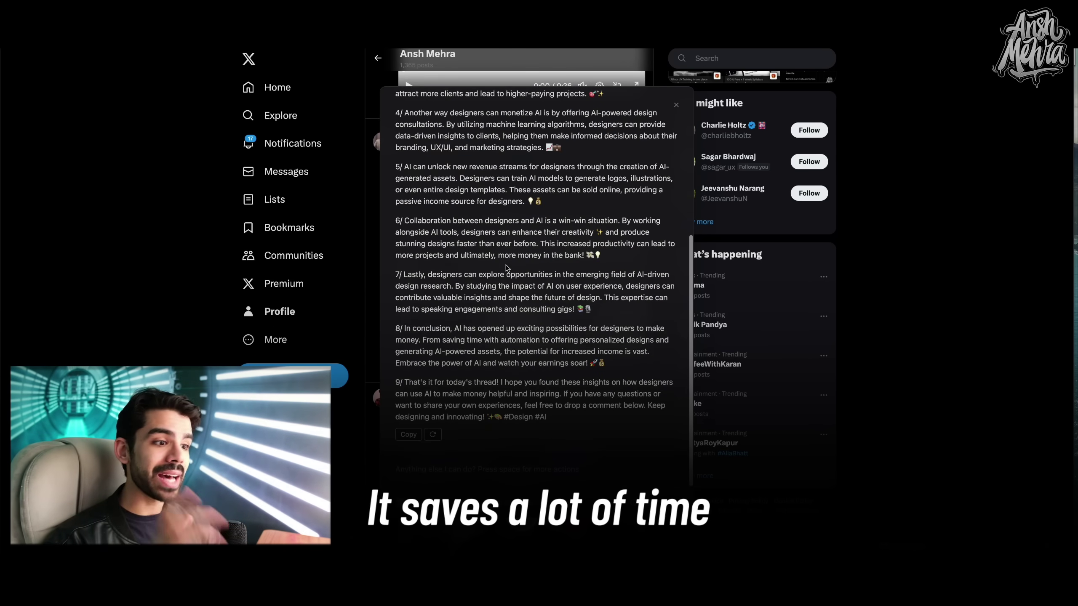
pyautogui.click(410, 435)
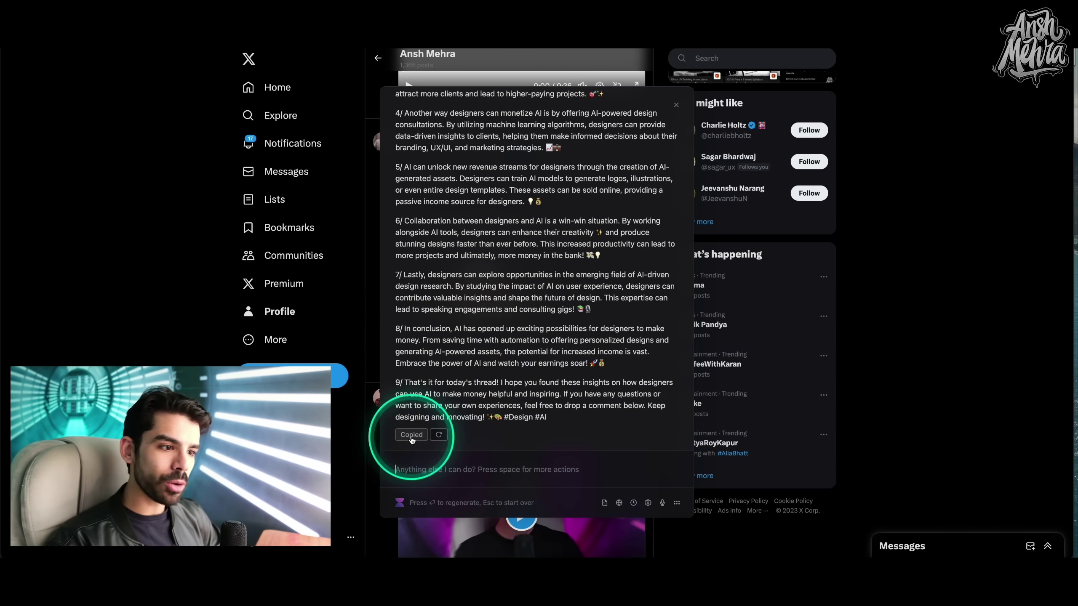
pyautogui.click(456, 469)
# Send the follow-up 'shorten it' to get a condensed version of the thread
pyautogui.write('short')
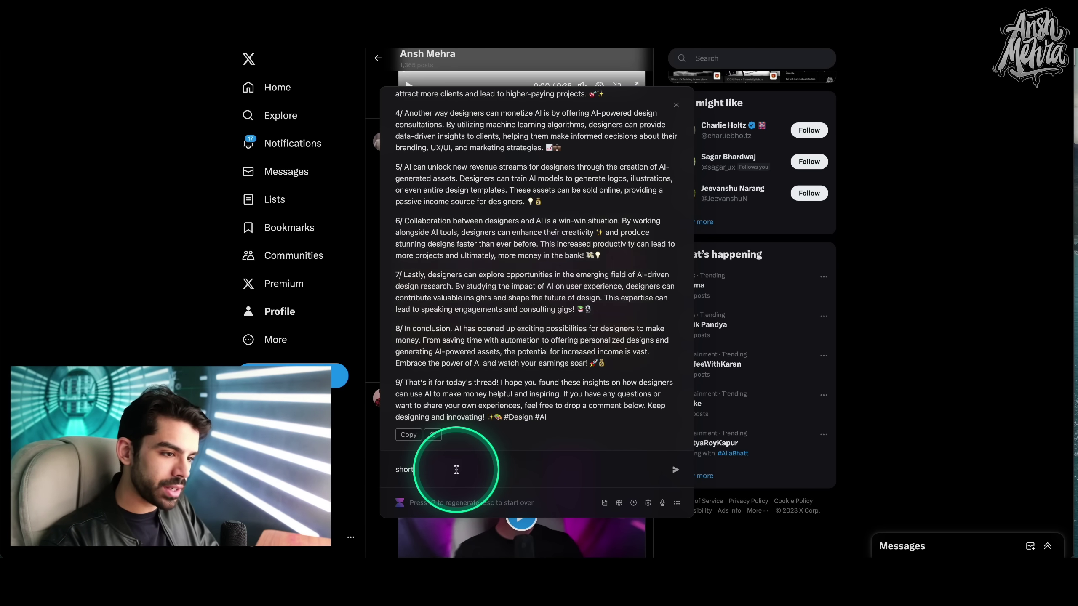
pyautogui.write('en it')
pyautogui.press('Return')
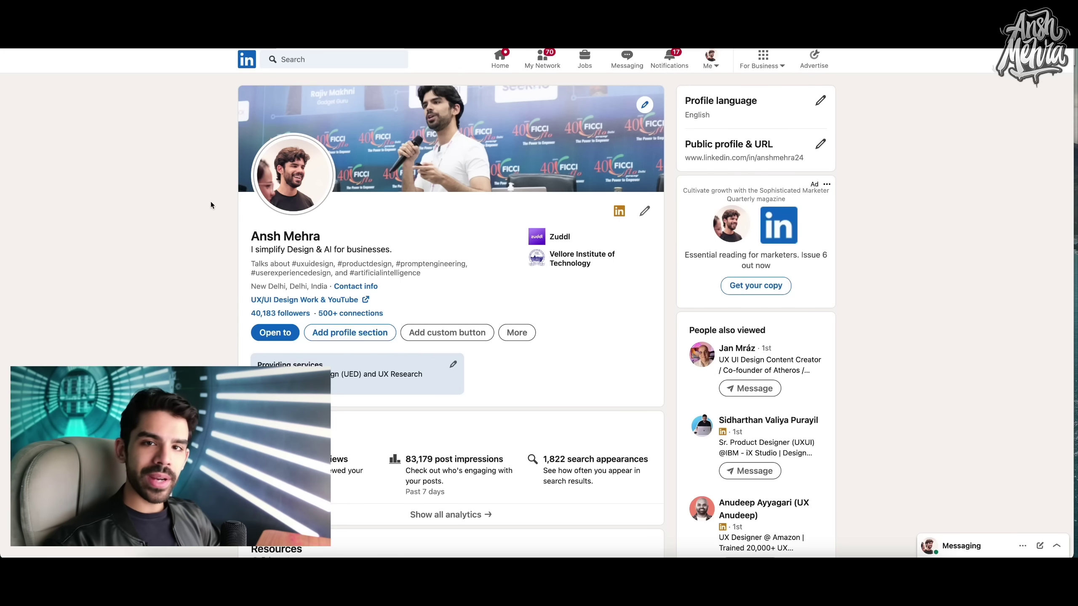
# Open Voilà with Cmd+J and browse the Social Media prompt folder in the Library
pyautogui.press('super+j')
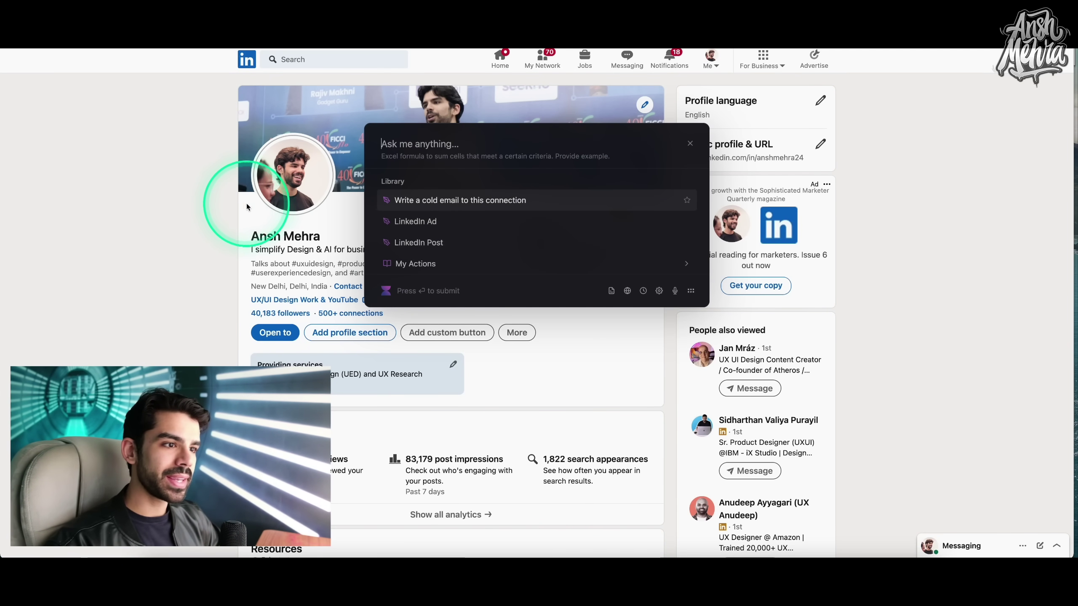
pyautogui.scroll(-5, 442, 246)
pyautogui.scroll(-2, 440, 246)
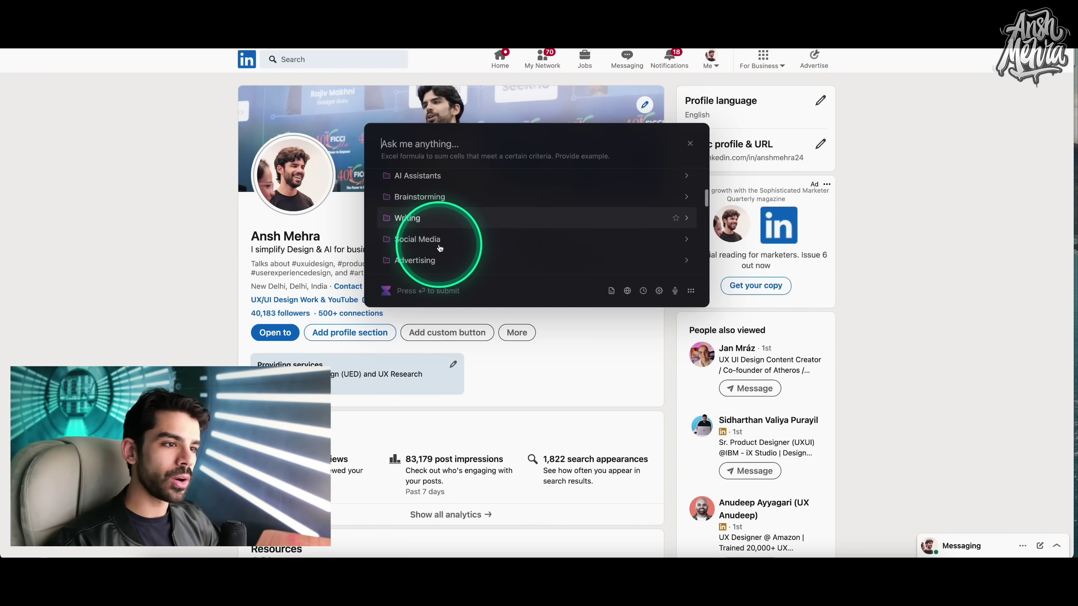
pyautogui.click(407, 243)
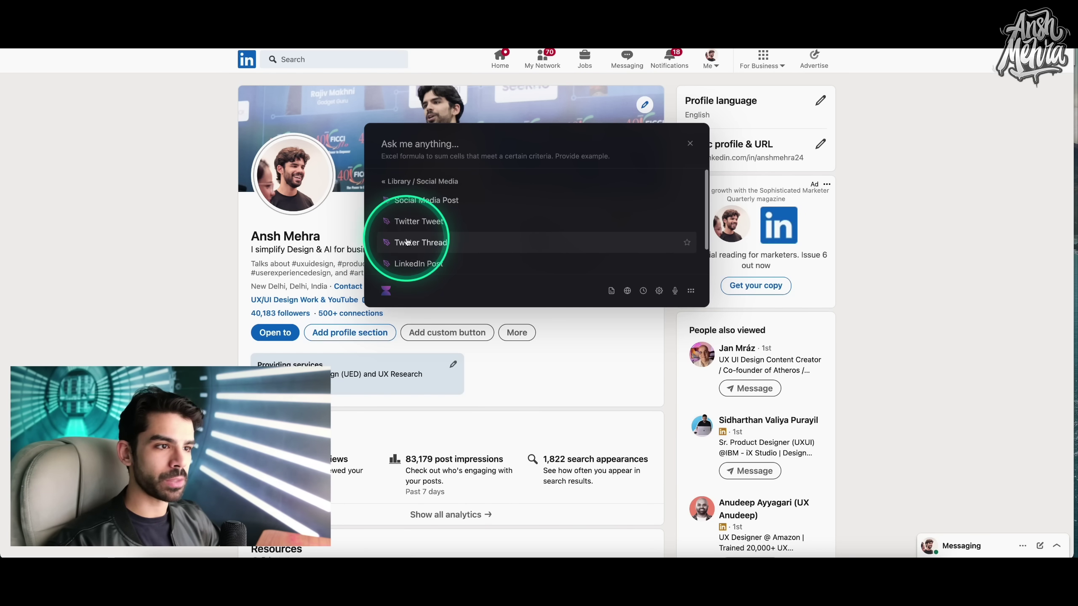
pyautogui.scroll(-1, 420, 239)
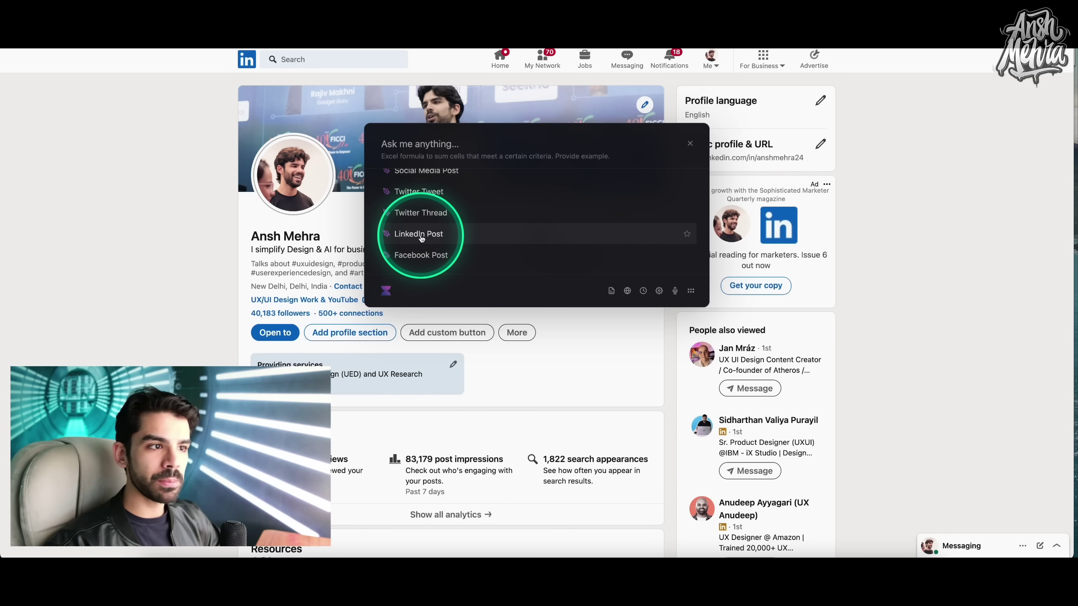
pyautogui.scroll(1, 421, 238)
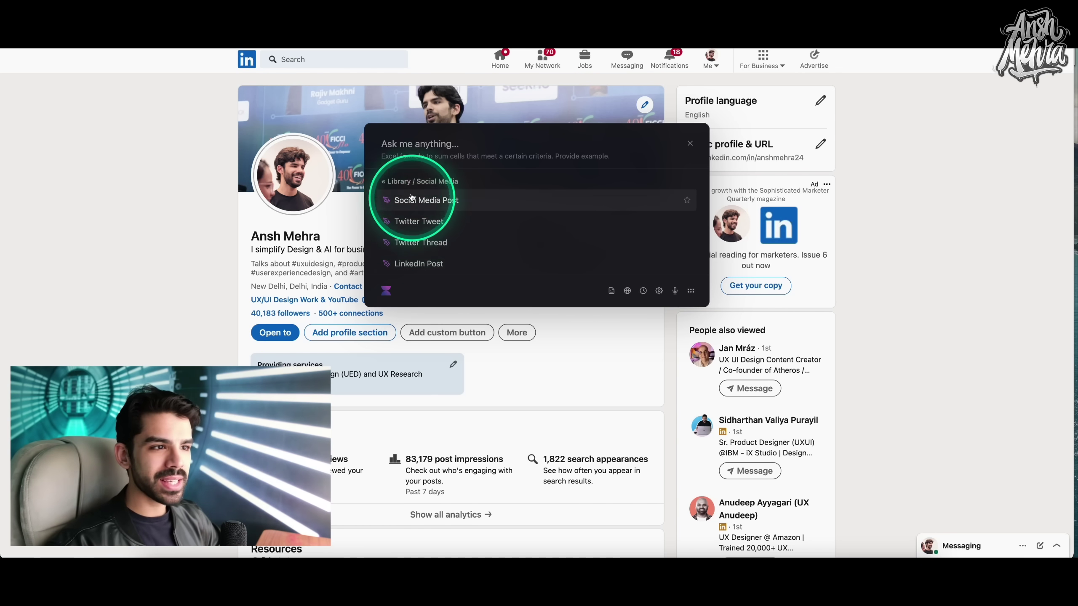
pyautogui.click(385, 185)
# Browse the Advertising prompt folder, then return to the library folder list
pyautogui.scroll(-3, 424, 204)
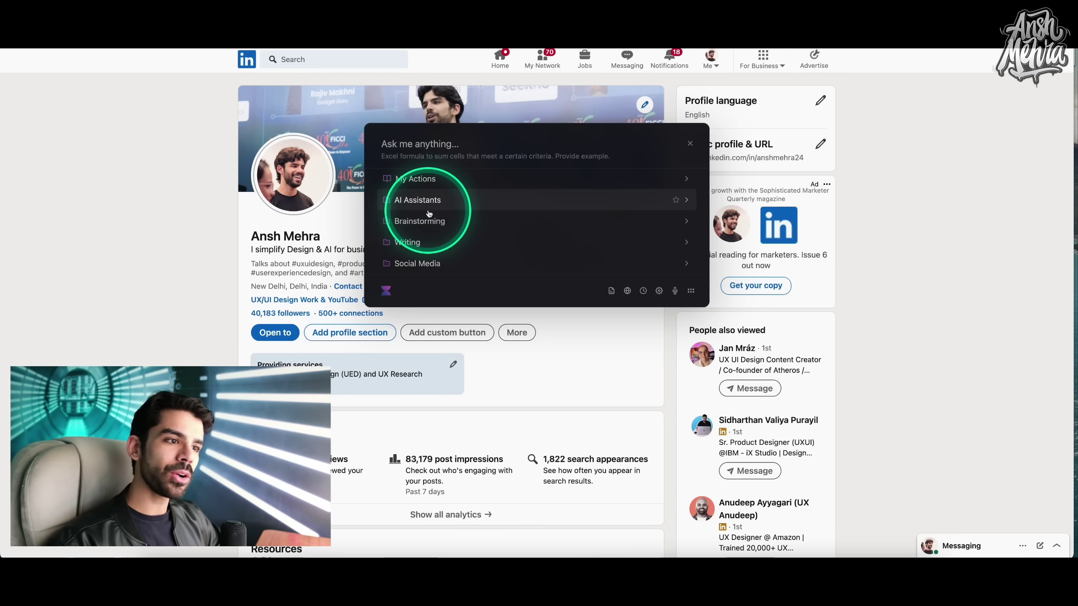
pyautogui.scroll(-1, 424, 210)
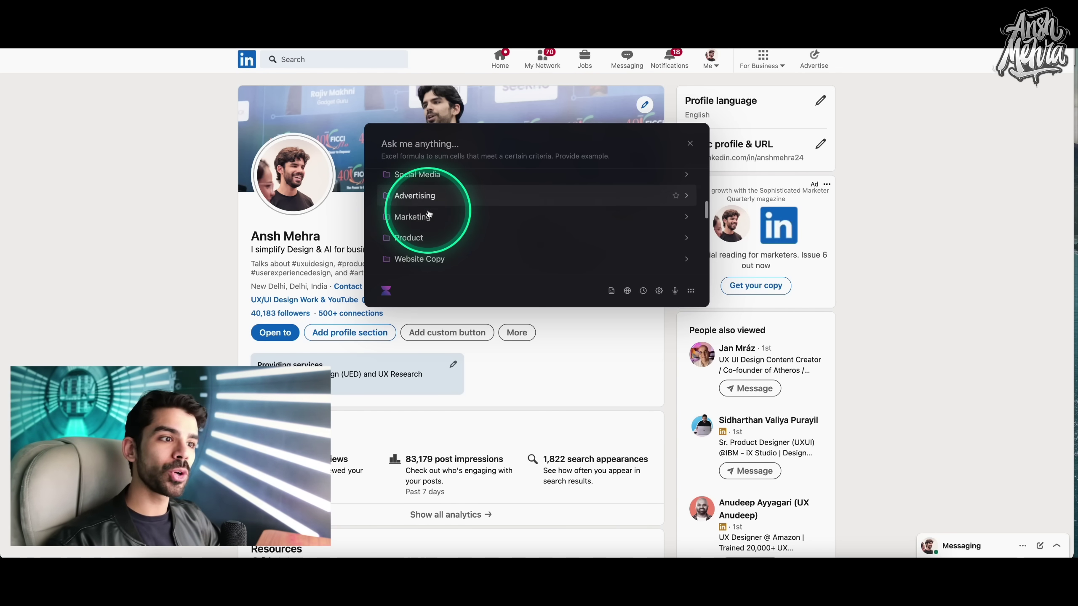
pyautogui.click(410, 199)
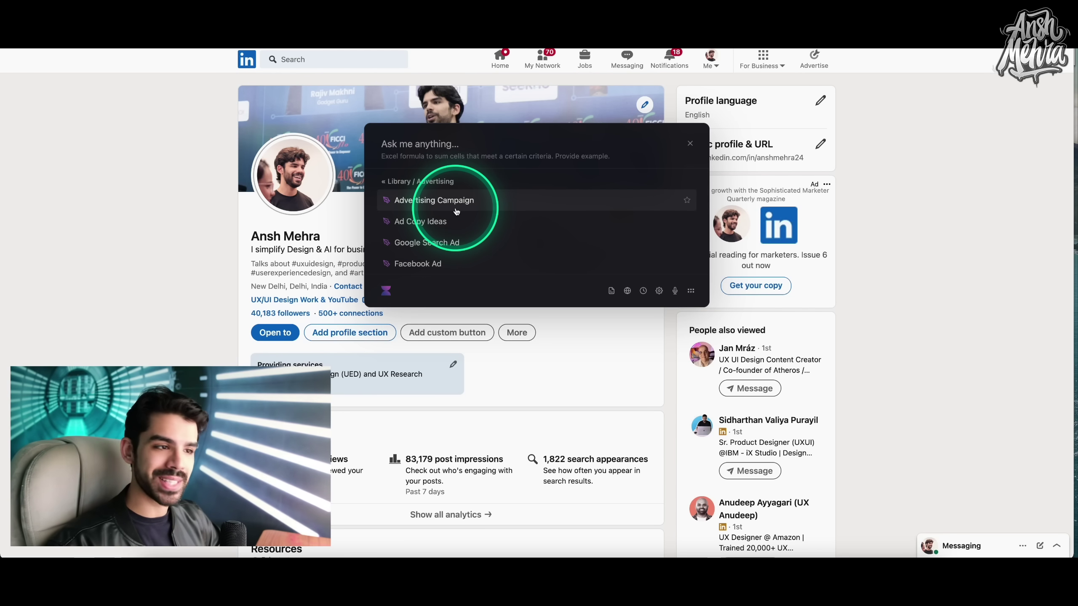
pyautogui.scroll(-3, 443, 245)
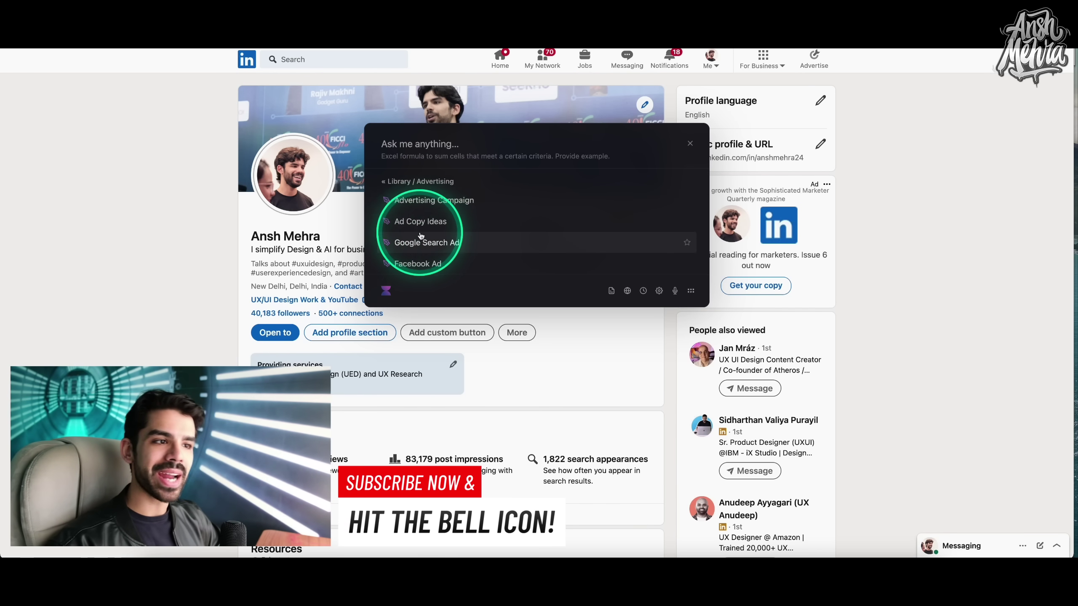
pyautogui.scroll(-2, 436, 235)
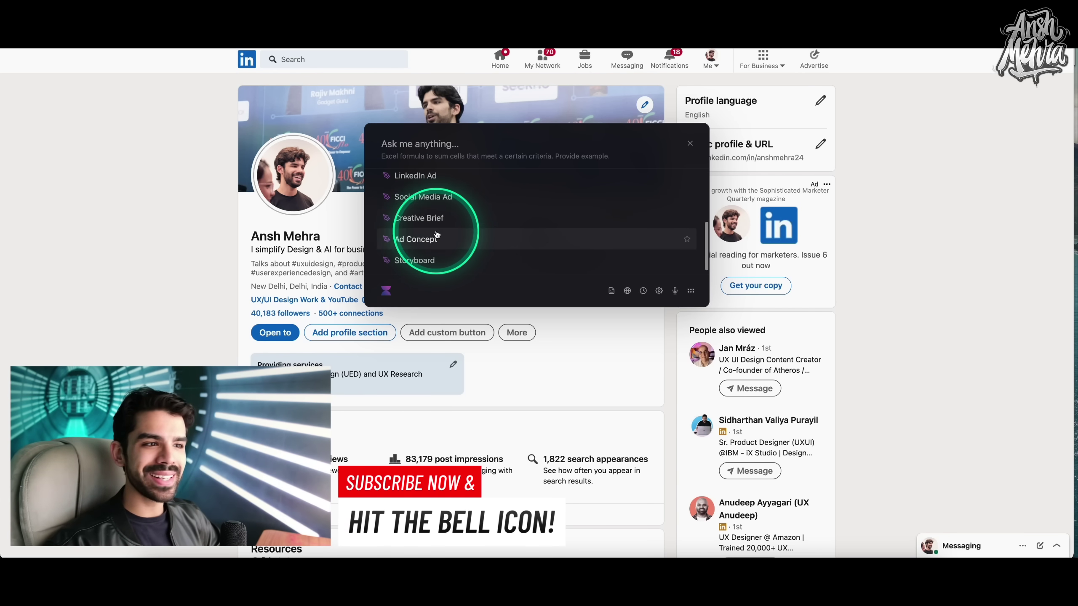
pyautogui.scroll(5, 432, 245)
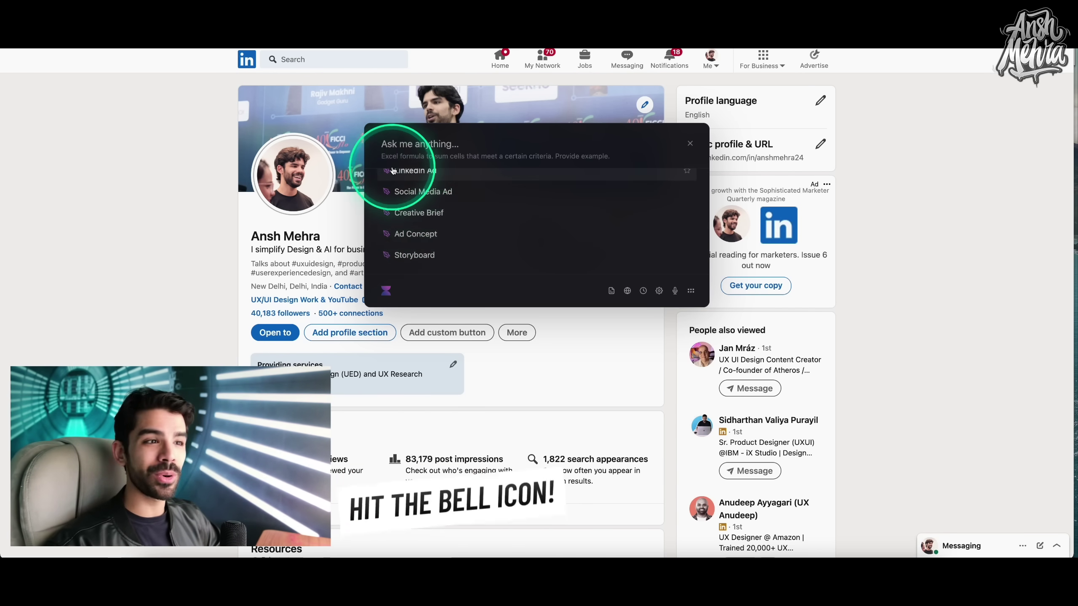
pyautogui.click(414, 176)
# Pick the Landing Page Copy template from the Website Copy folder
pyautogui.scroll(-4, 445, 216)
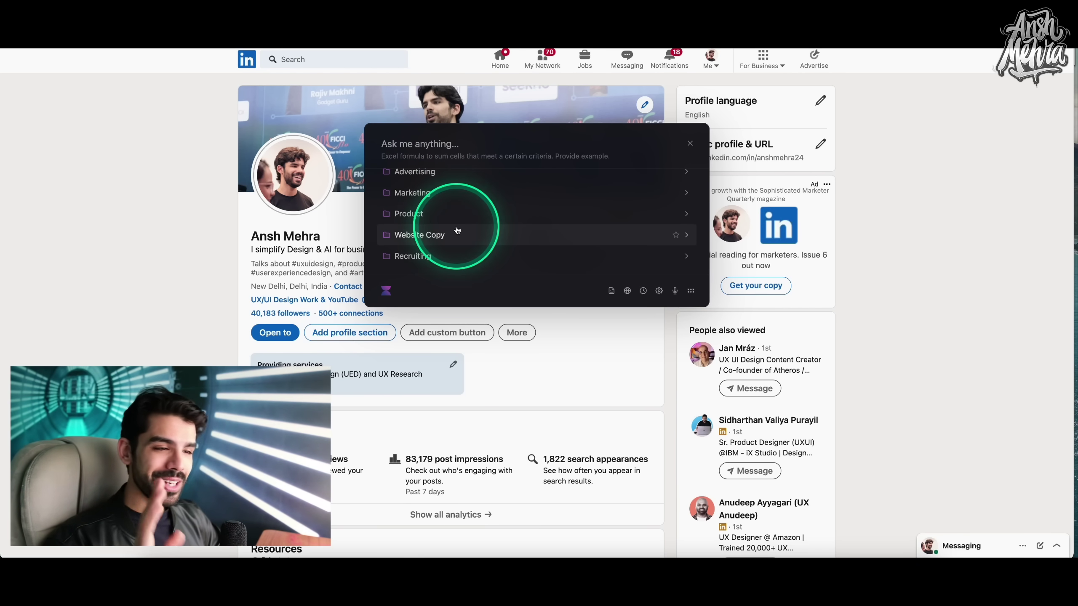
pyautogui.scroll(-2, 454, 231)
pyautogui.click(420, 213)
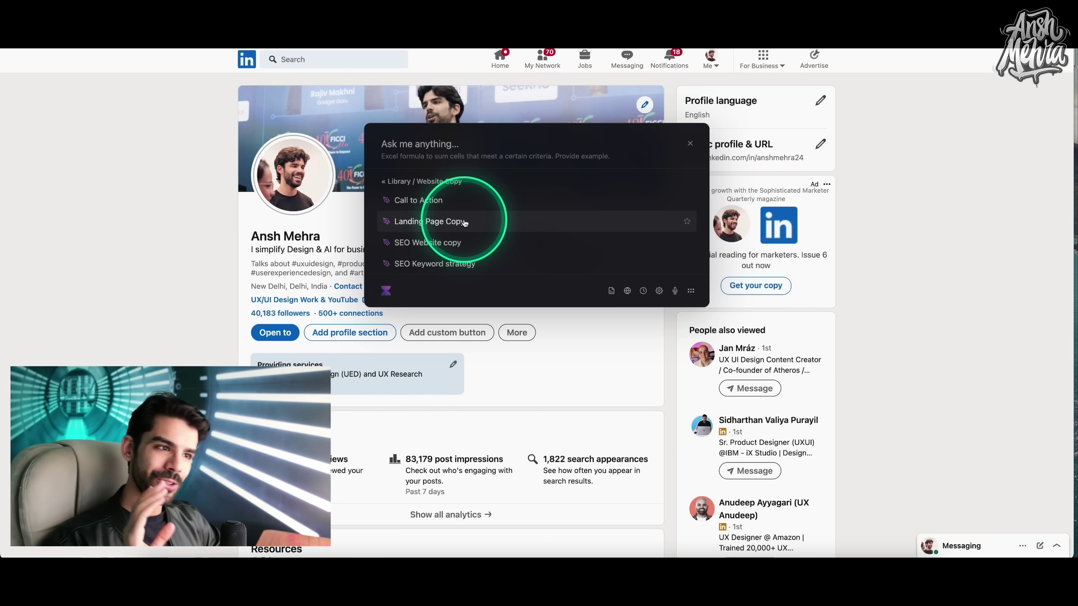
pyautogui.click(447, 222)
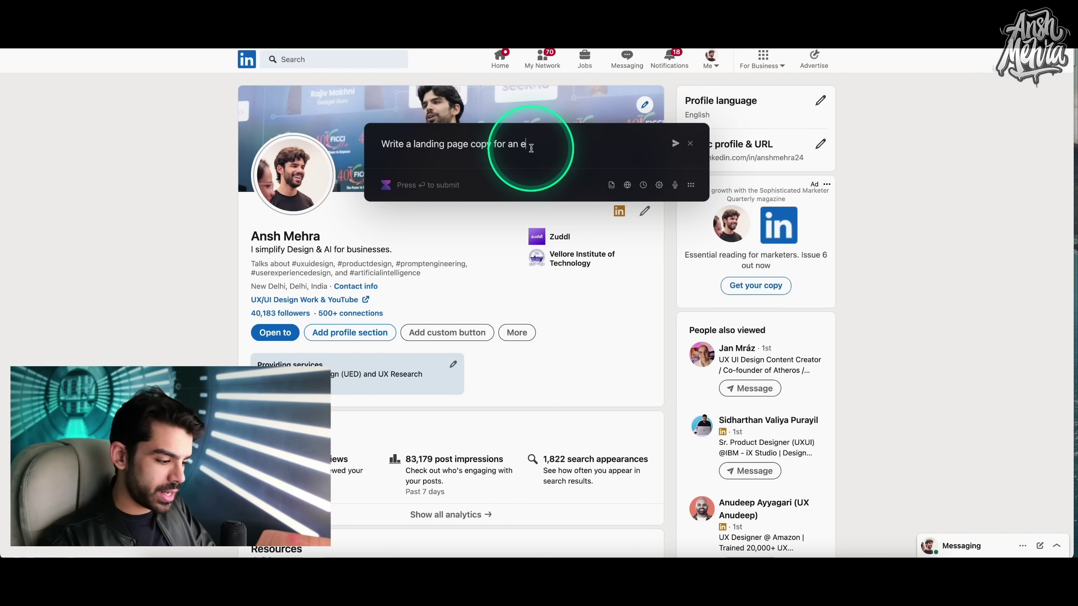
# Generate landing page copy for an e-commerce site selling imported graphic cards, then close the reply
pyautogui.write('-co')
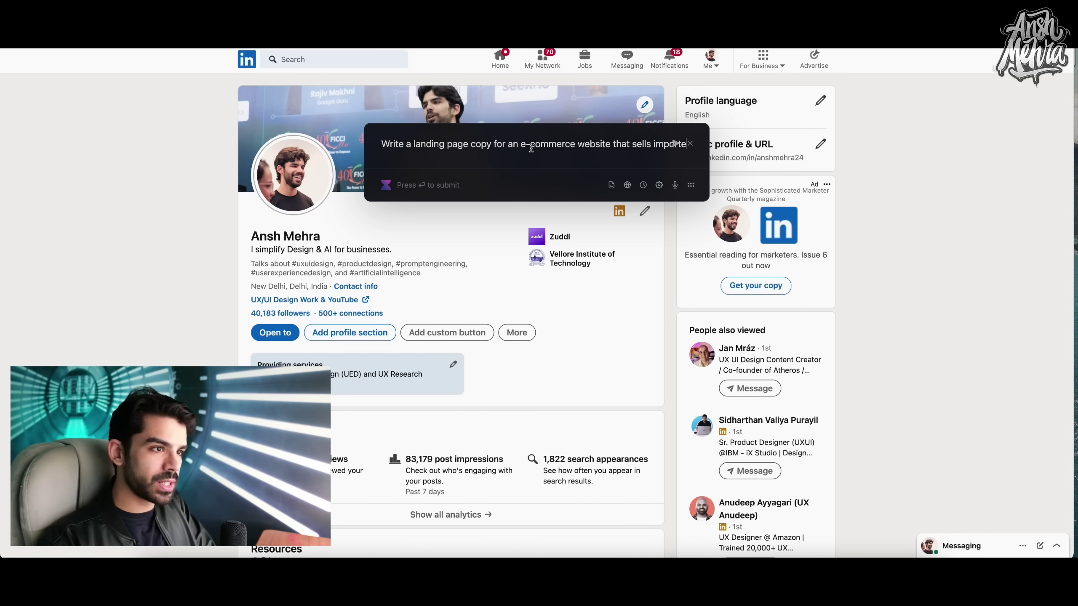
pyautogui.write('d graphic car')
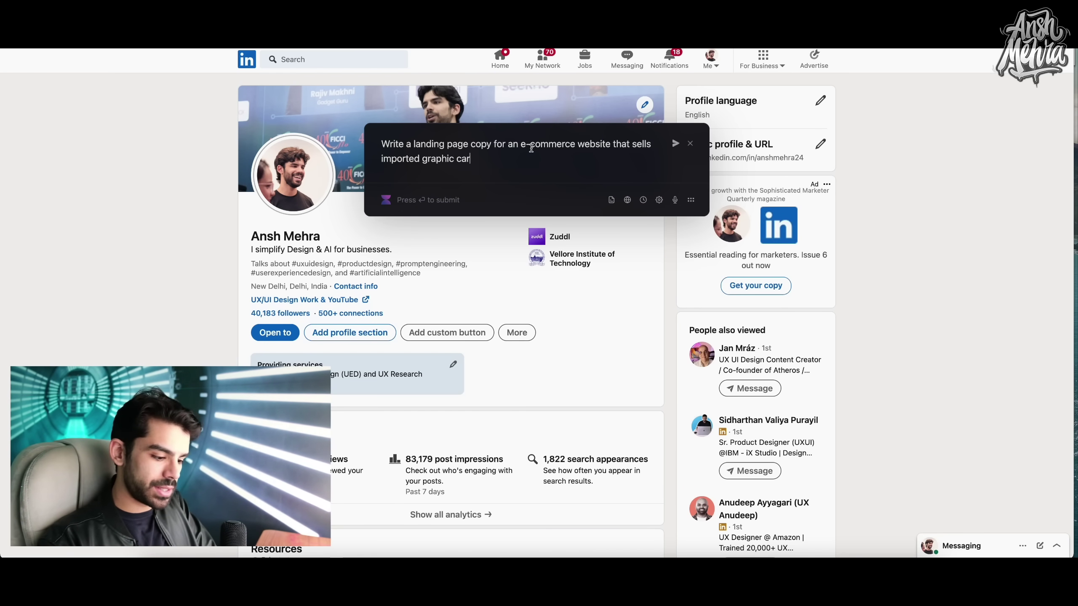
pyautogui.write('ds')
pyautogui.press('Return')
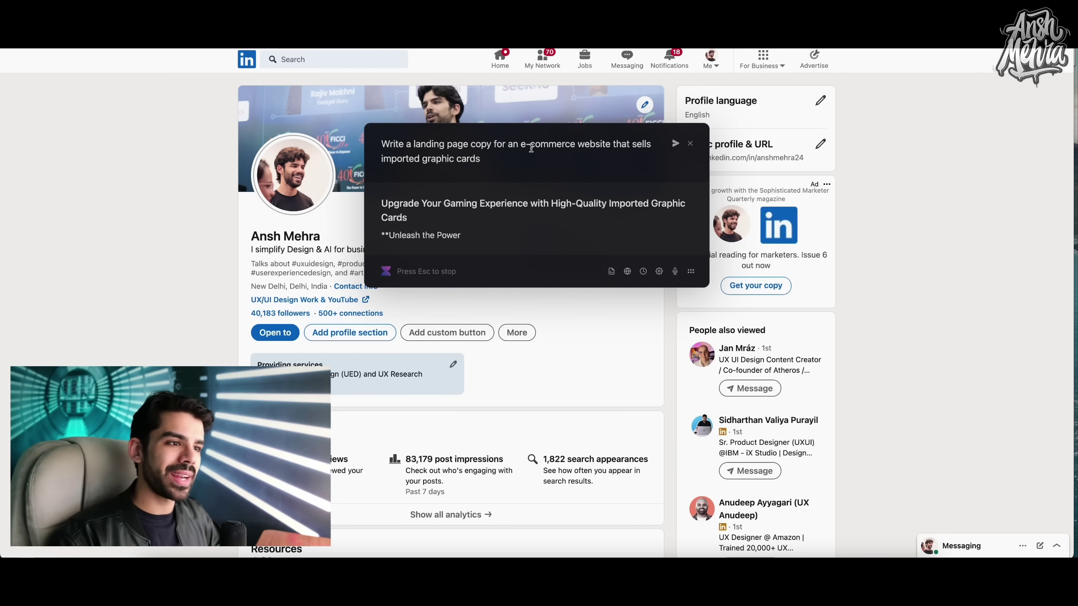
pyautogui.click(515, 217)
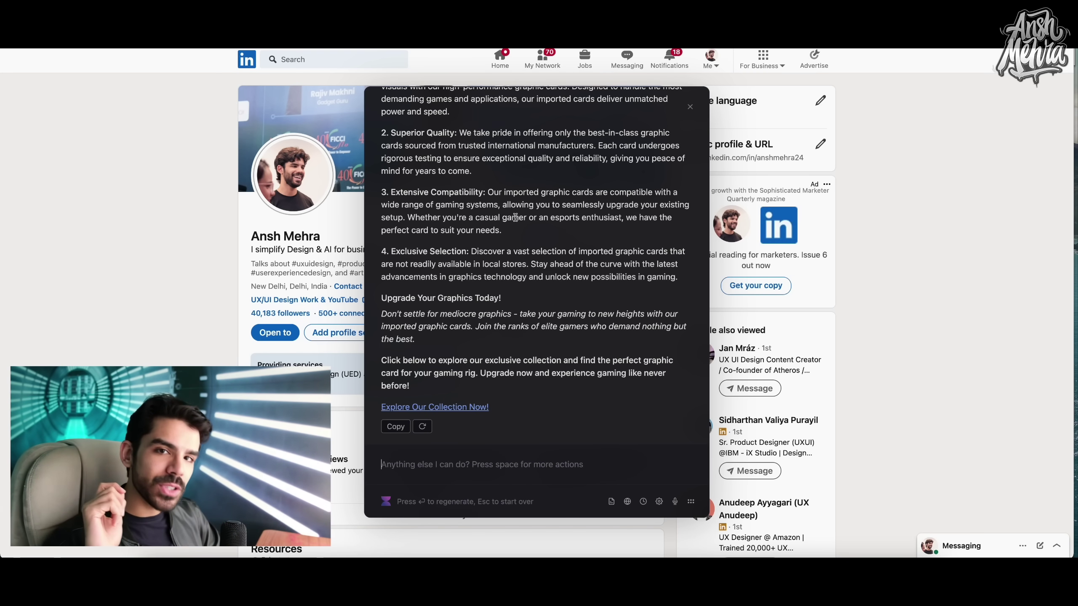
pyautogui.click(501, 245)
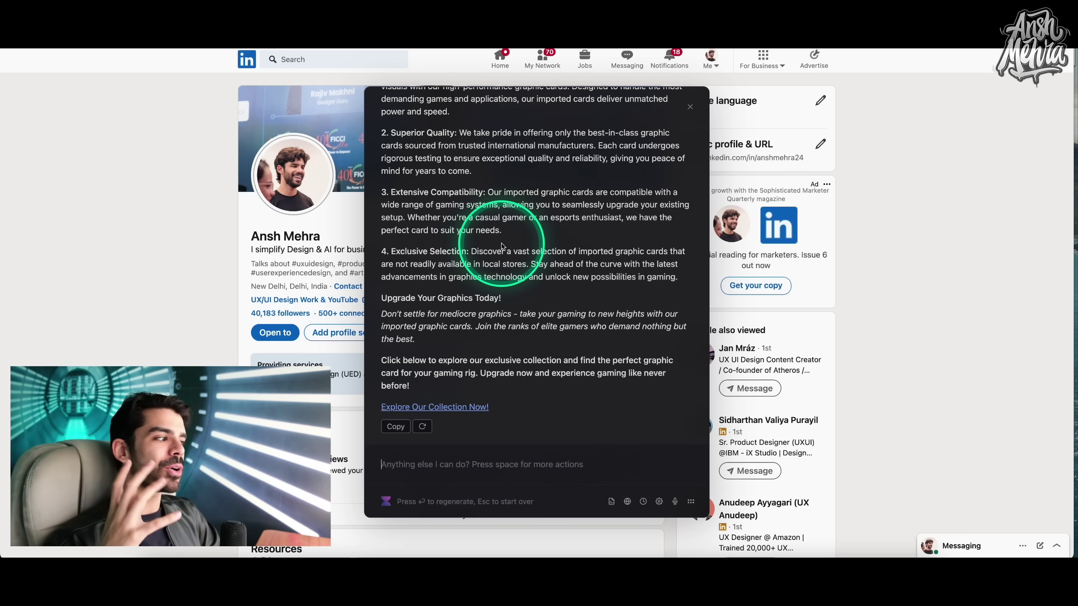
pyautogui.click(688, 107)
# Reopen Voilà with Cmd+J and look through the prompt library categories down to Change Tone
pyautogui.press('super+j')
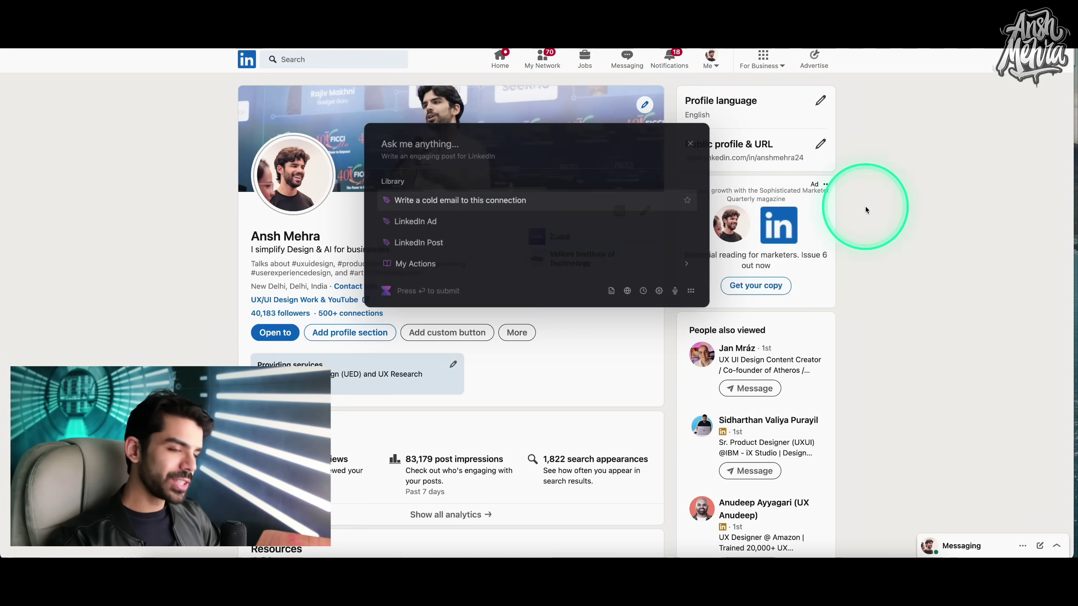
pyautogui.scroll(-5, 501, 237)
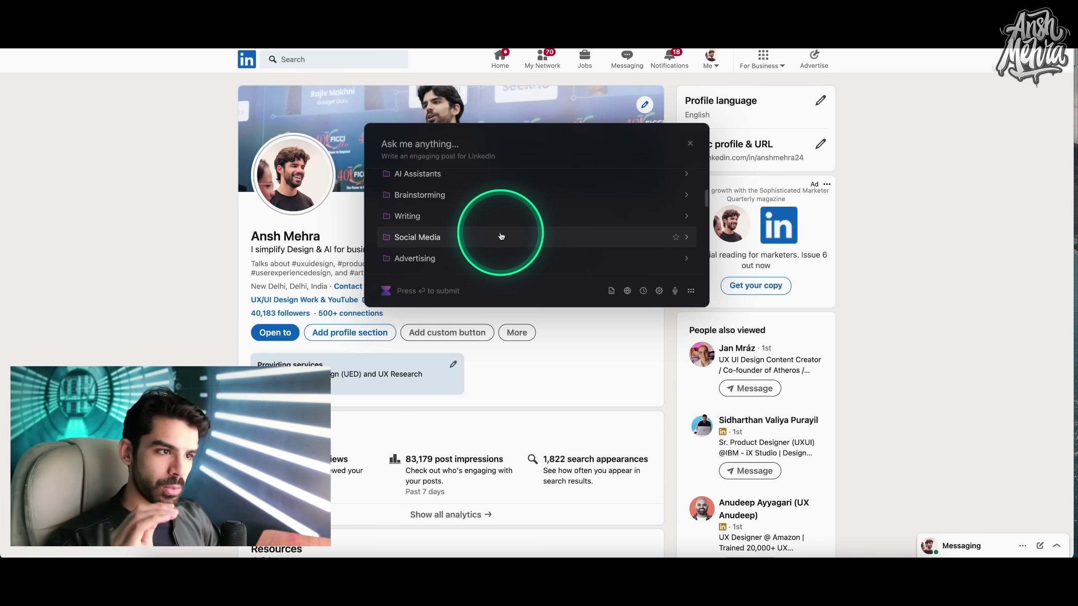
pyautogui.scroll(-3, 446, 217)
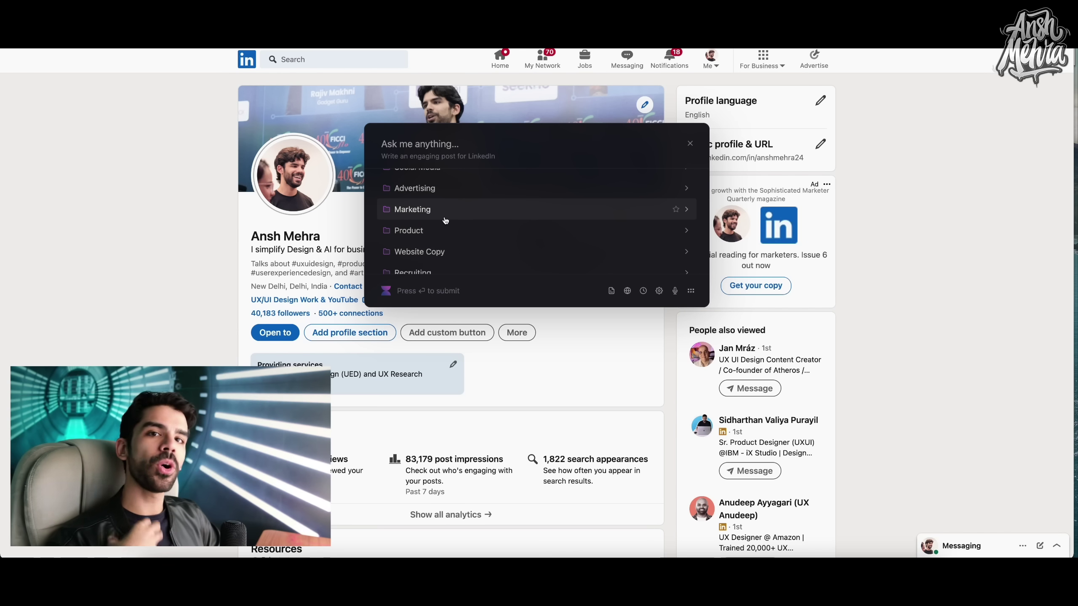
pyautogui.scroll(-4, 445, 220)
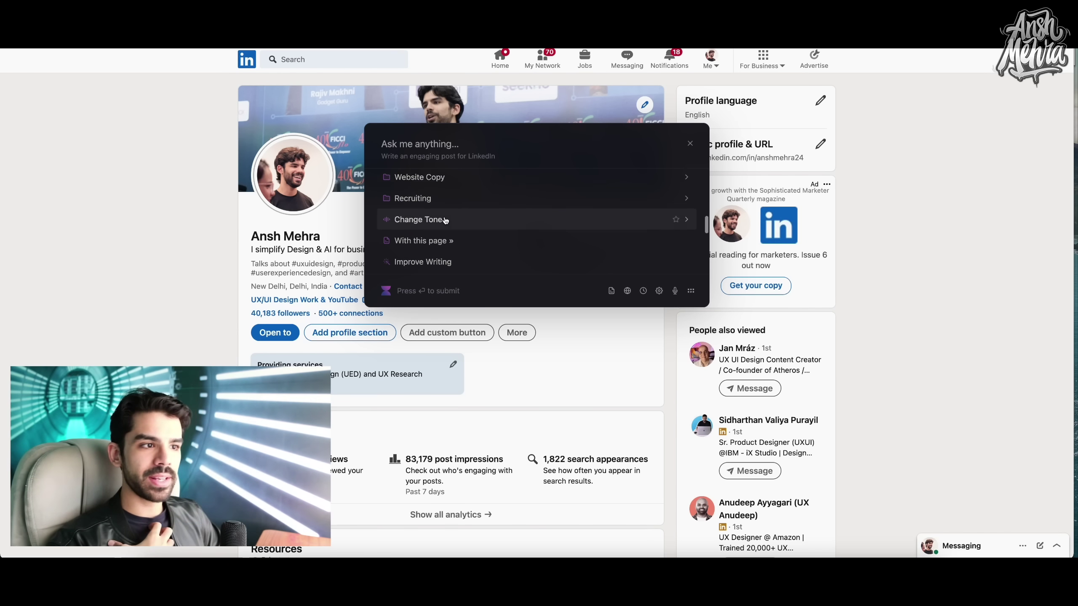
pyautogui.click(452, 220)
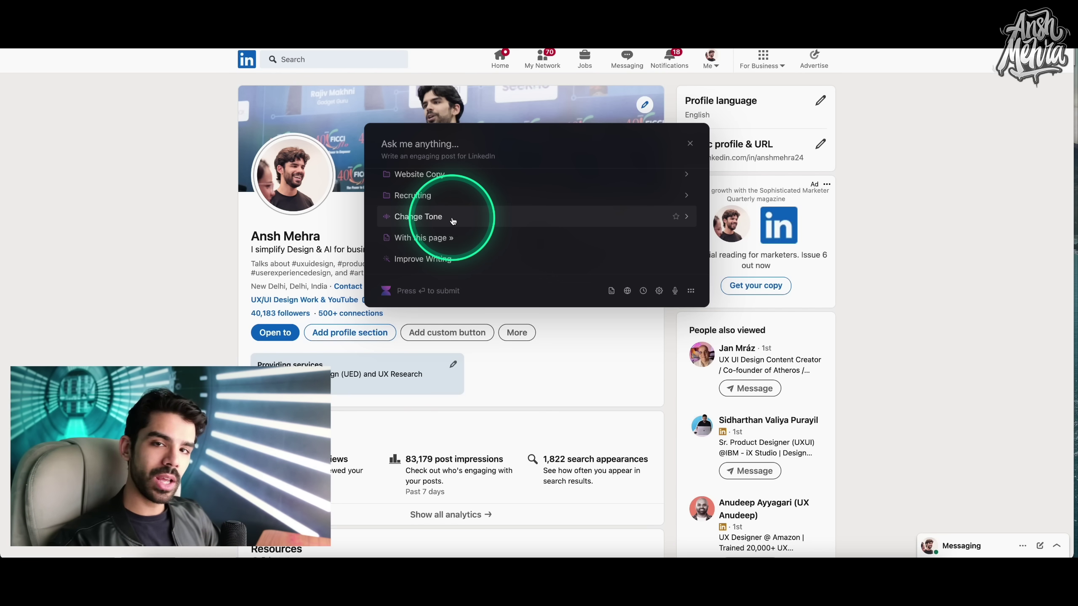
pyautogui.scroll(2, 437, 214)
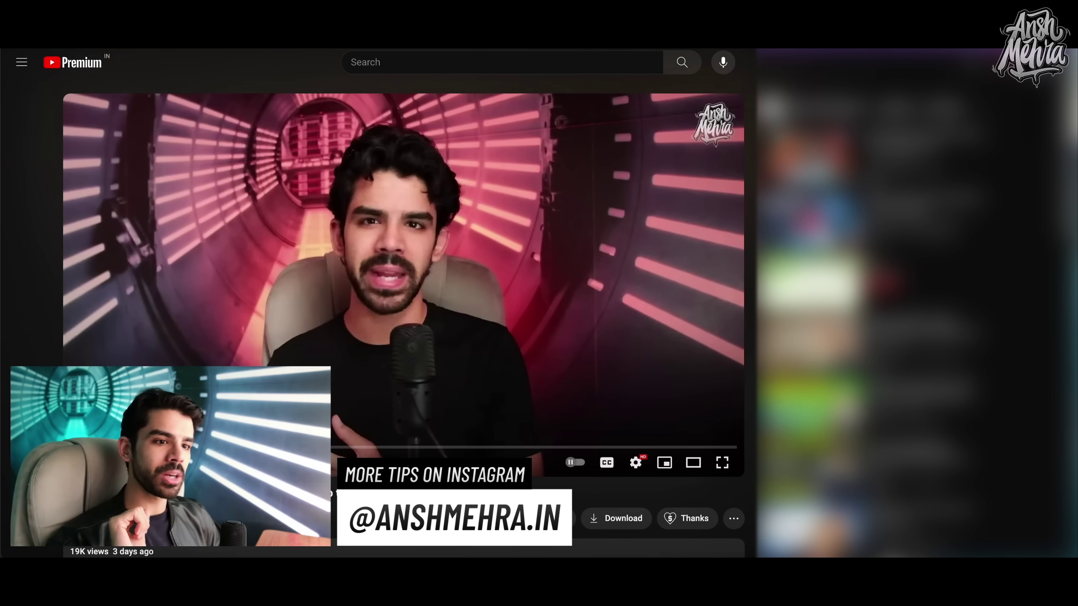
# Summarize the YouTube talk on speaking confidently with Voilà's 'Summarize YouTube video' prompt
pyautogui.click(42, 239)
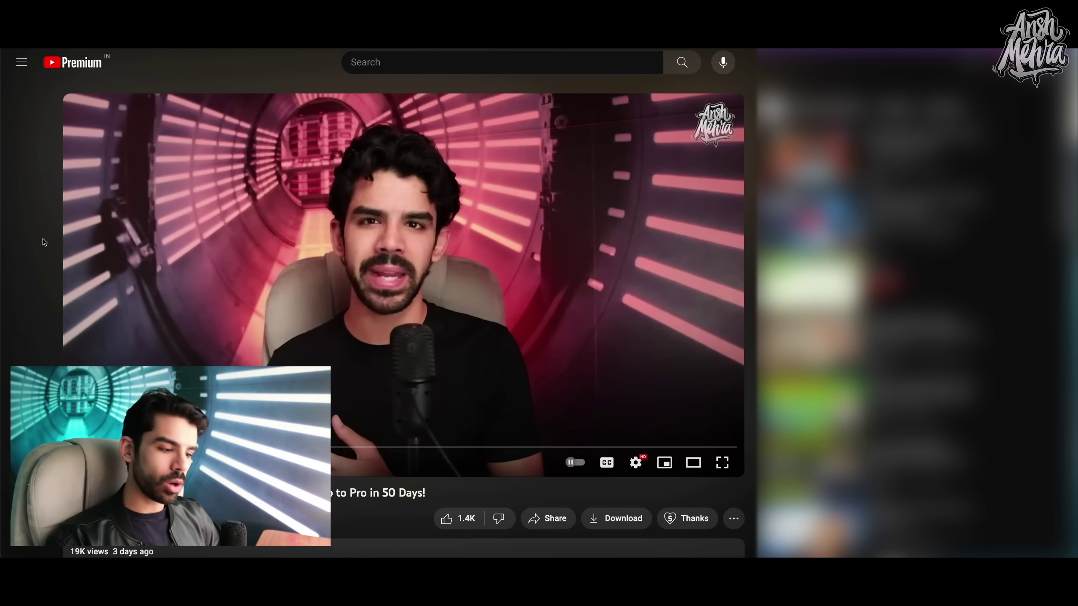
pyautogui.press('super+m')
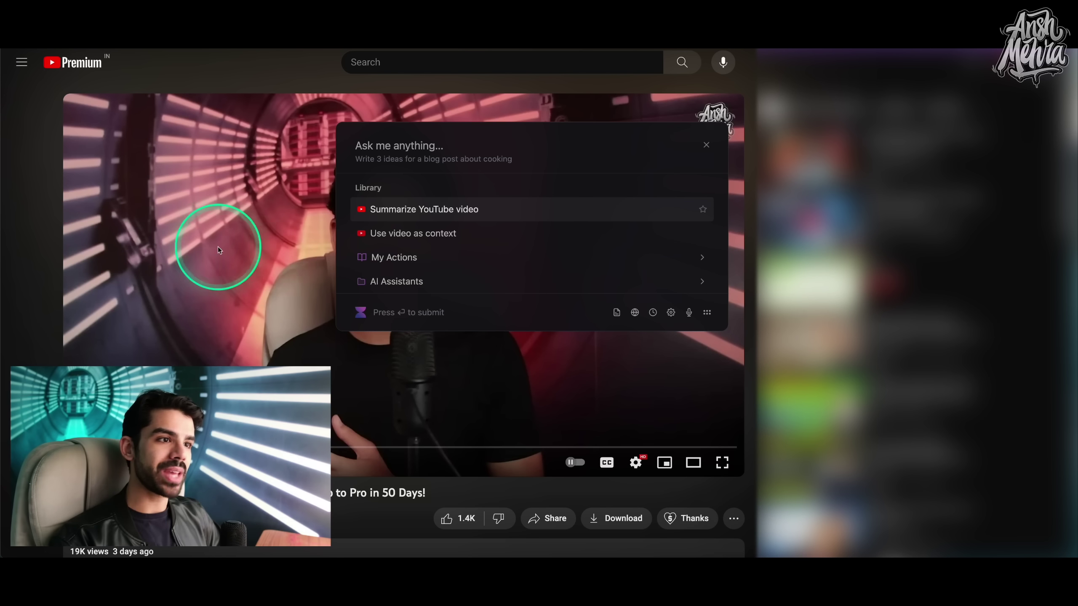
pyautogui.moveTo(217, 246); pyautogui.dragTo(261, 244)
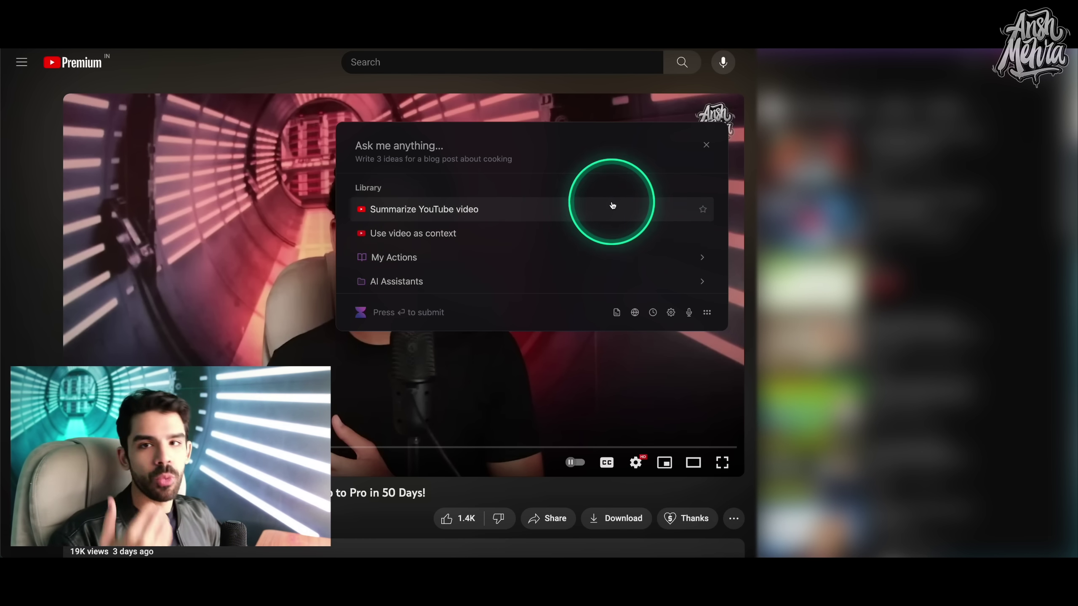
pyautogui.click(457, 209)
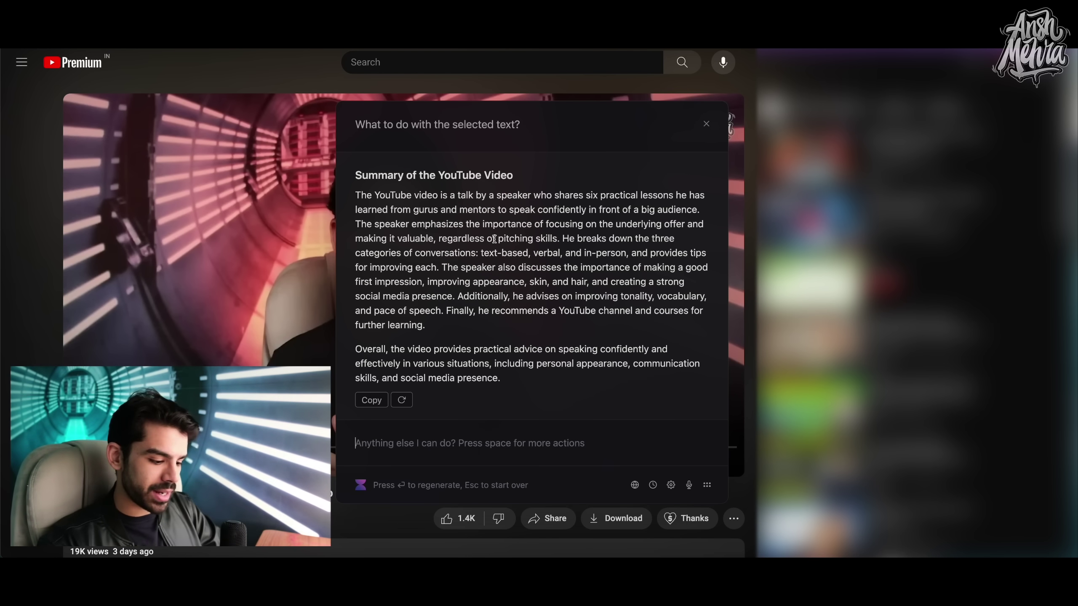
# Ask Voilà to list the top 5 lessons from this video
pyautogui.write('can you list top 5 lessons from this')
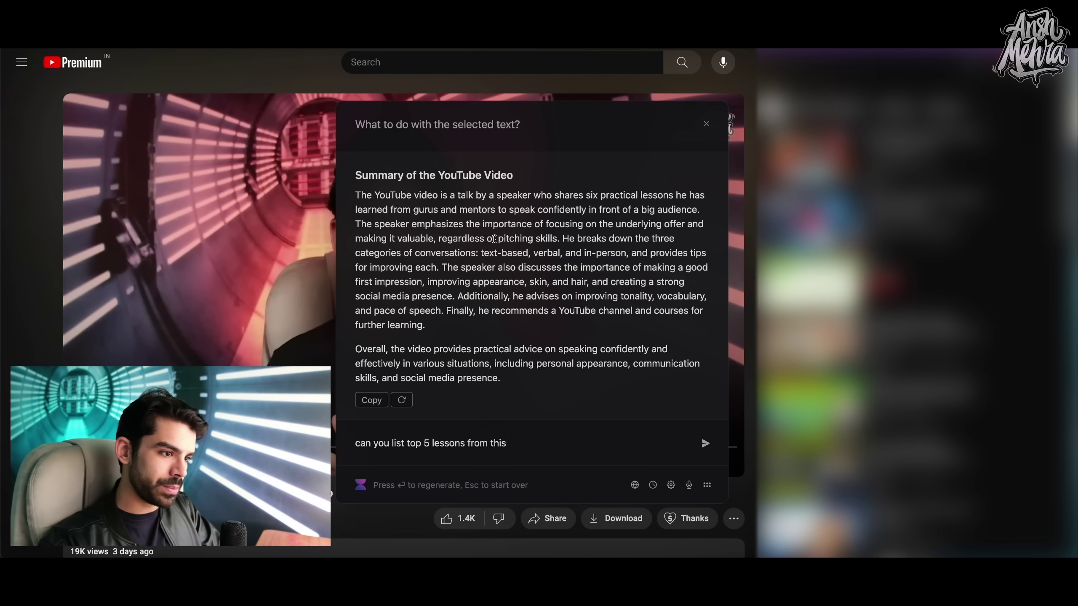
pyautogui.write('video')
pyautogui.press('Return')
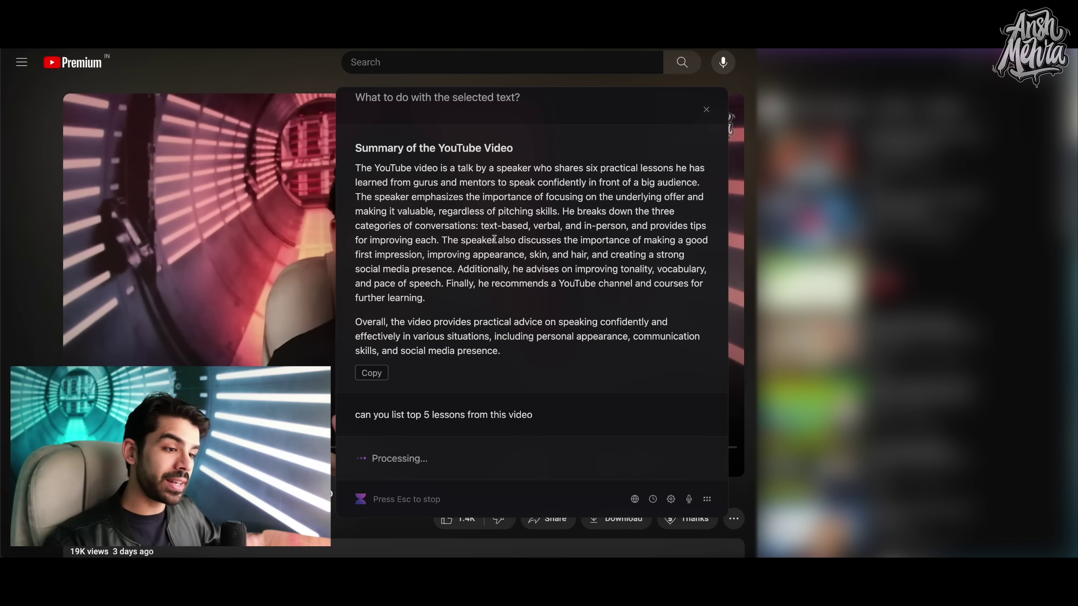
pyautogui.click(579, 310)
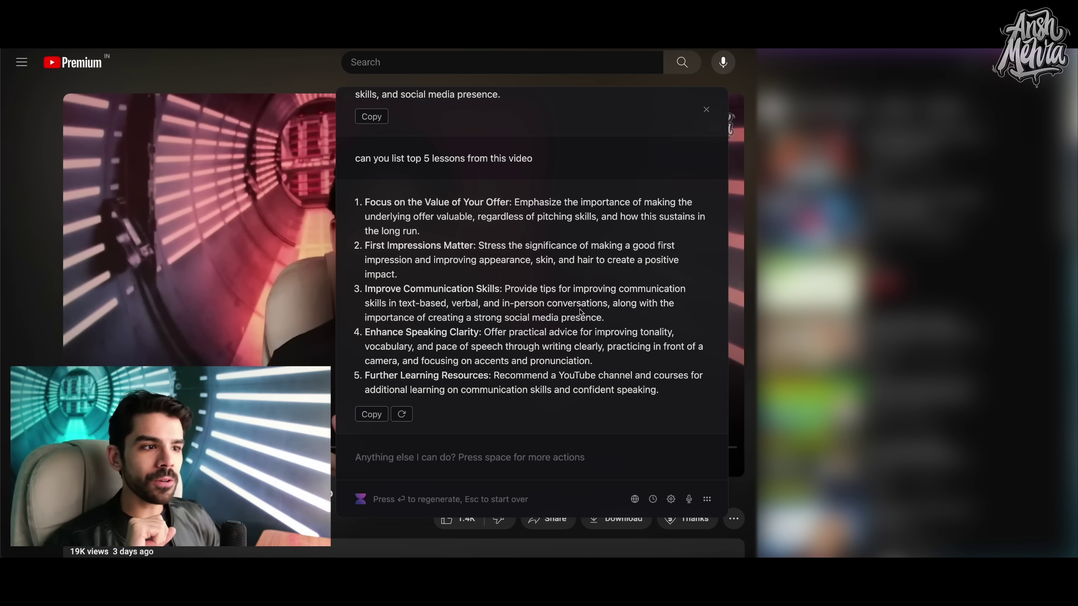
# Ask a follow-up: 'can u tell me what he said for point number 2?'
pyautogui.moveTo(359, 248); pyautogui.dragTo(401, 259)
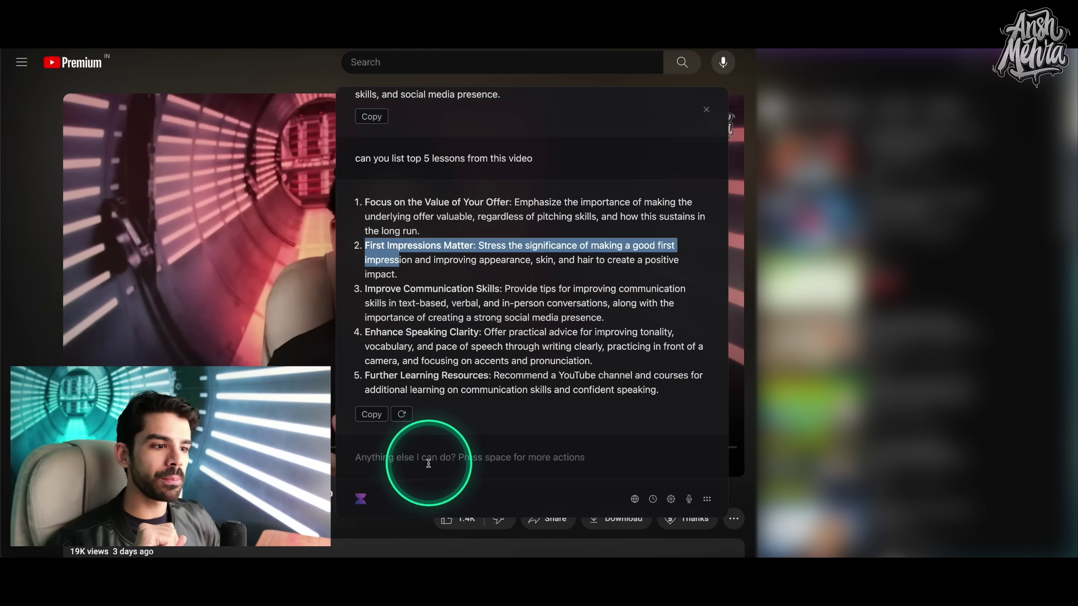
pyautogui.click(429, 464)
pyautogui.write('can u')
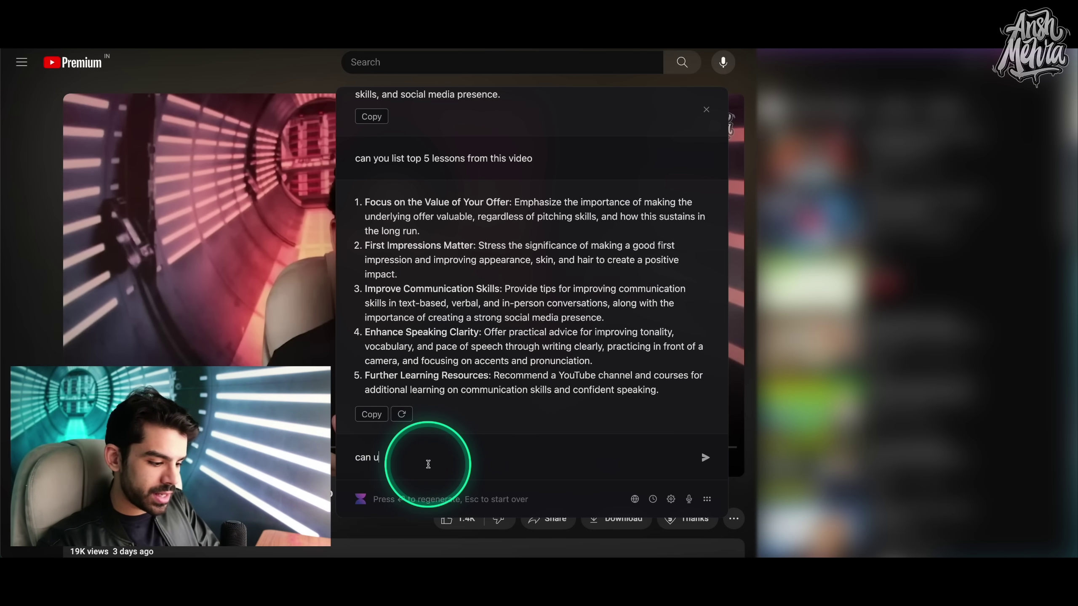
pyautogui.write(' tell me what he said for point nu')
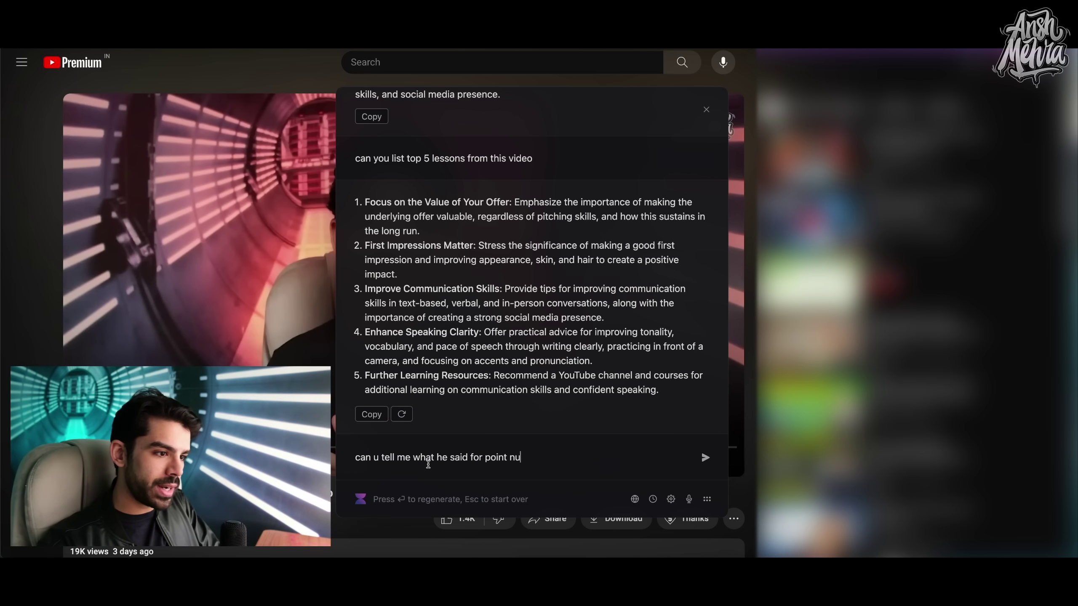
pyautogui.write('mber 2?')
pyautogui.press('Return')
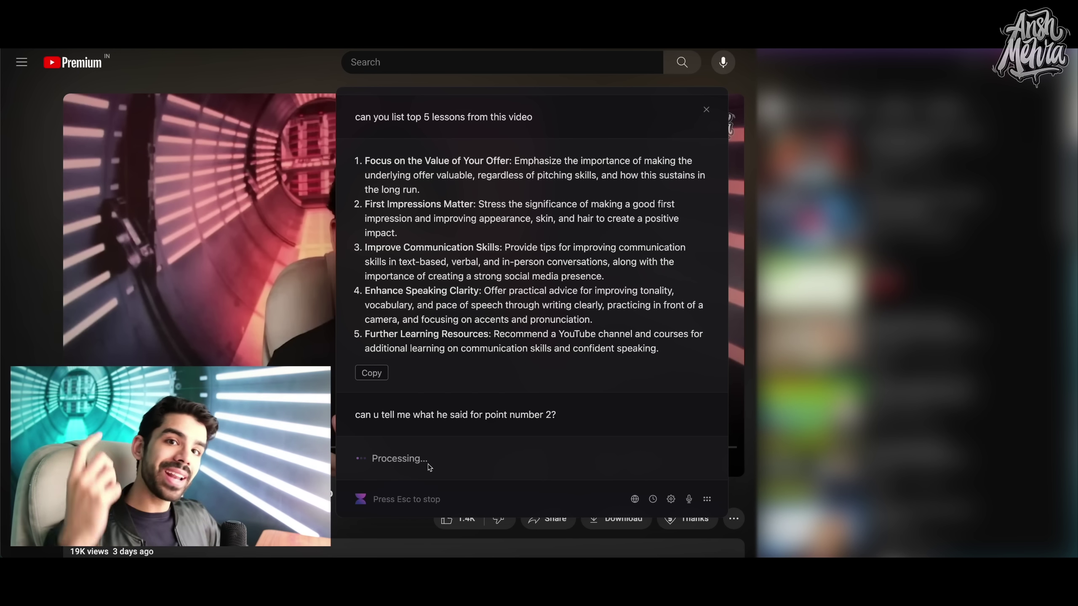
# Review the point 2 explanation, then close the assistant over the video
pyautogui.click(462, 432)
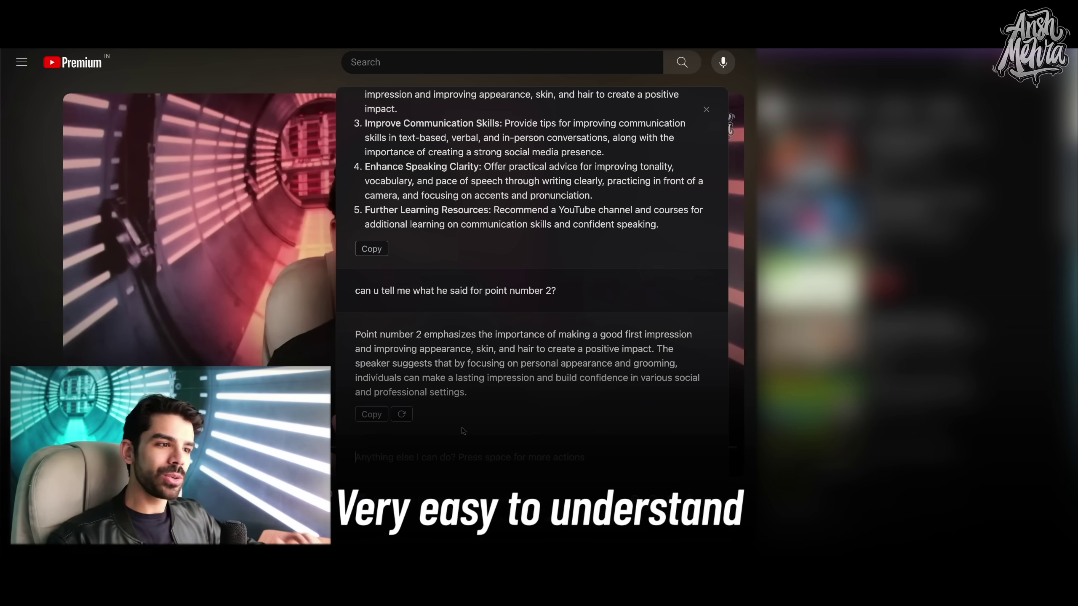
pyautogui.click(452, 316)
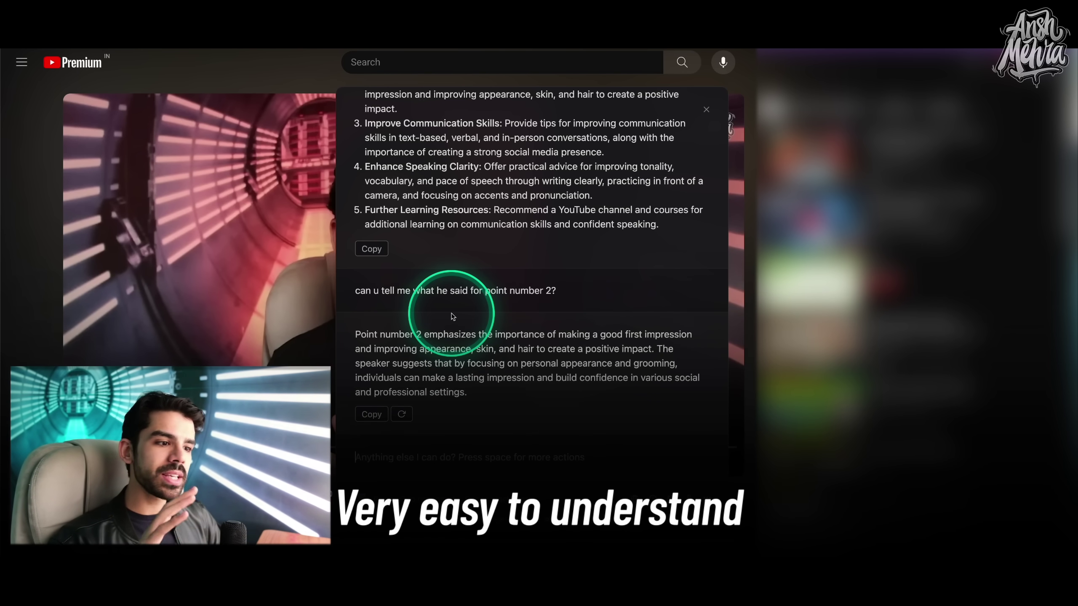
pyautogui.scroll(15, 452, 316)
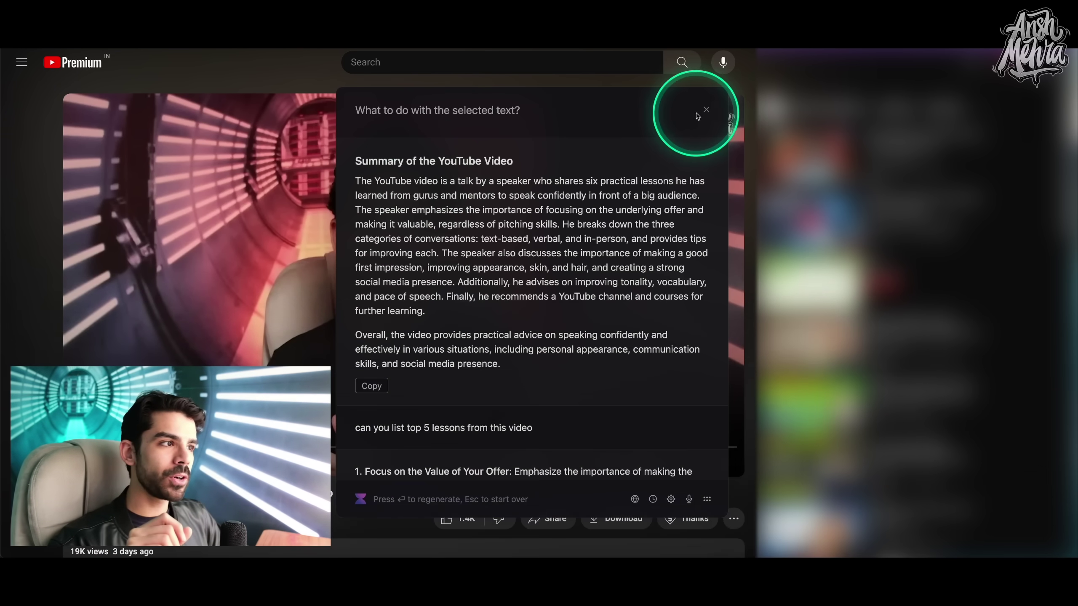
pyautogui.click(706, 110)
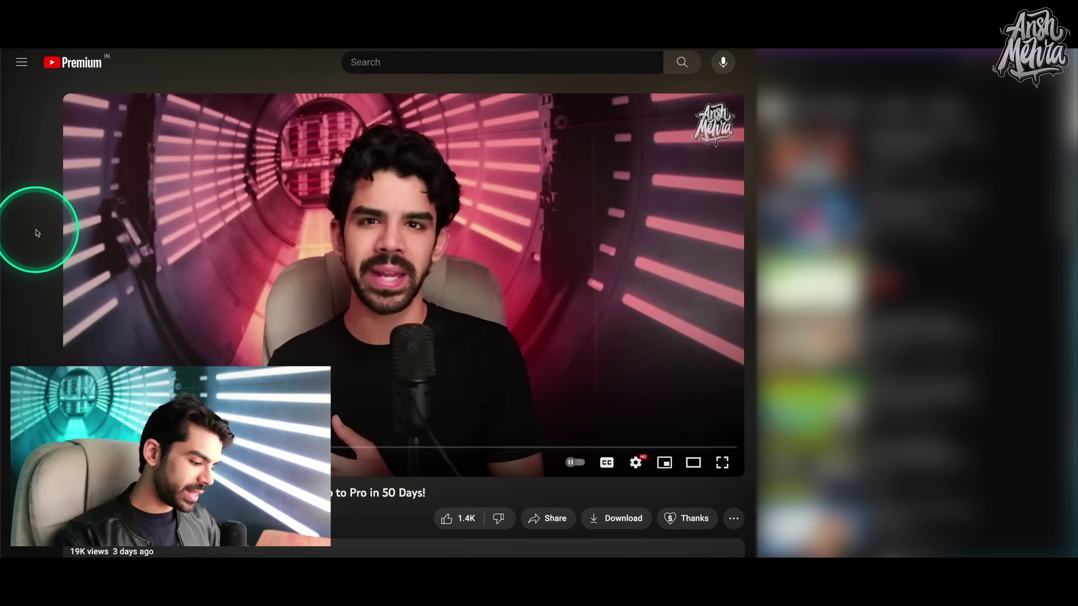
# Reopen Voilà with the video as context and run Fix Grammar & Spelling
pyautogui.press('super+m')
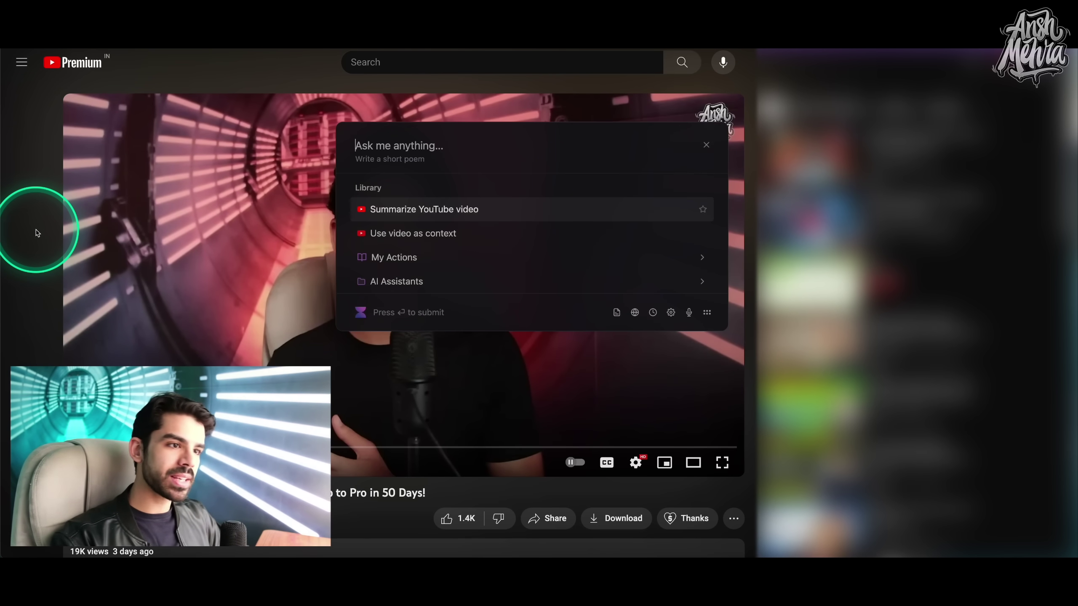
pyautogui.click(391, 240)
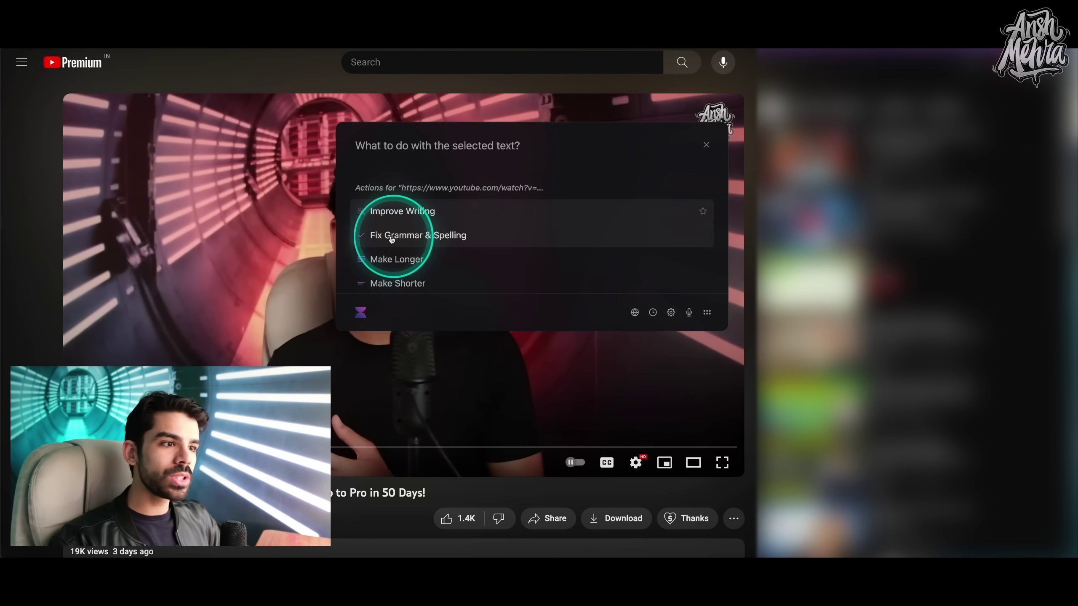
pyautogui.click(459, 240)
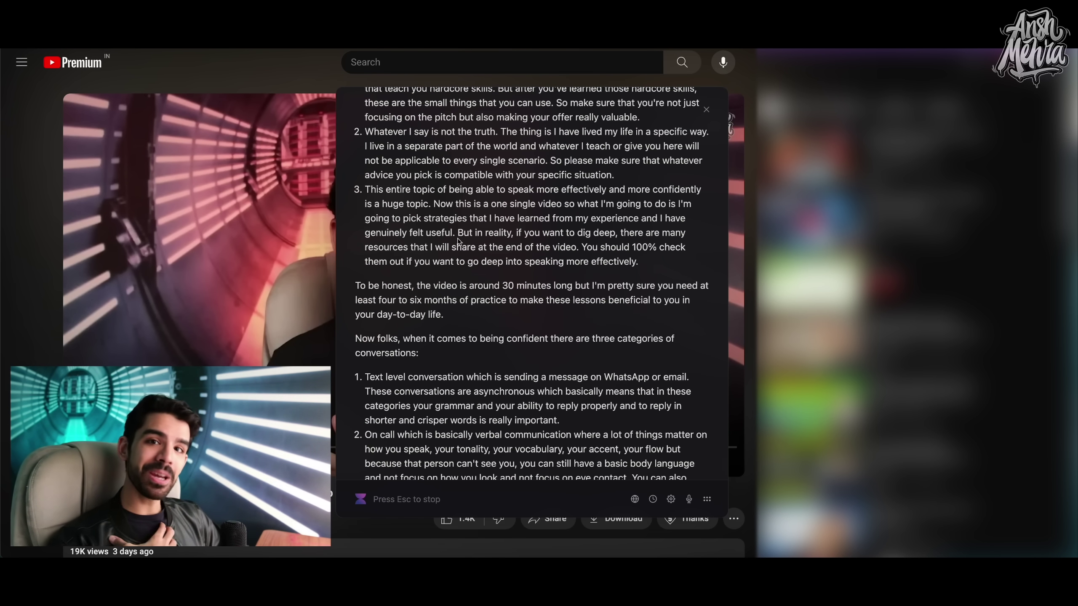
# Scroll through the corrected transcript, then close the assistant panel
pyautogui.click(457, 241)
pyautogui.scroll(15, 458, 240)
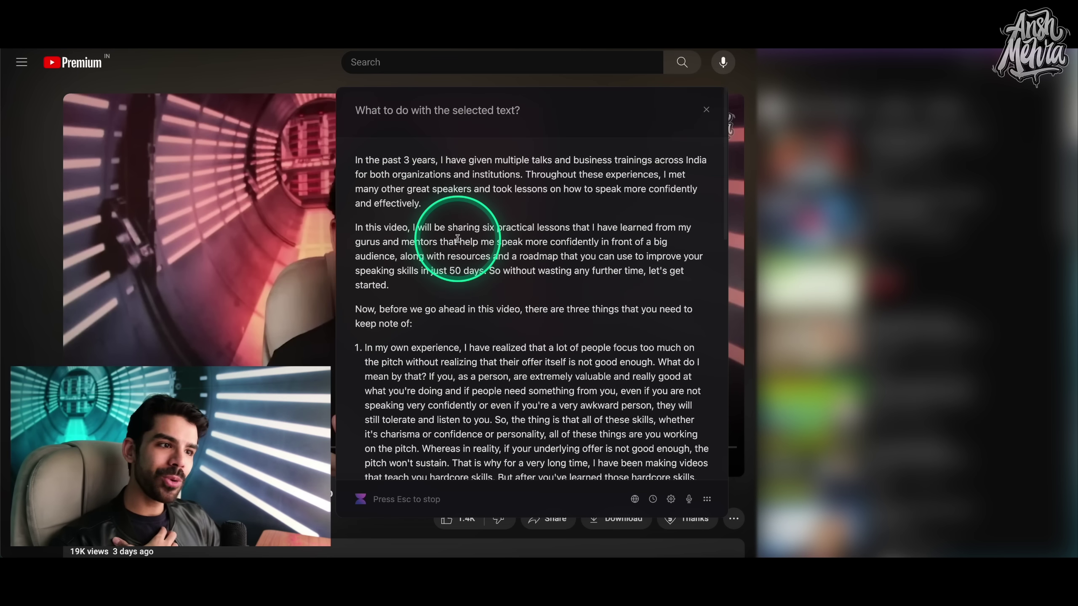
pyautogui.click(461, 265)
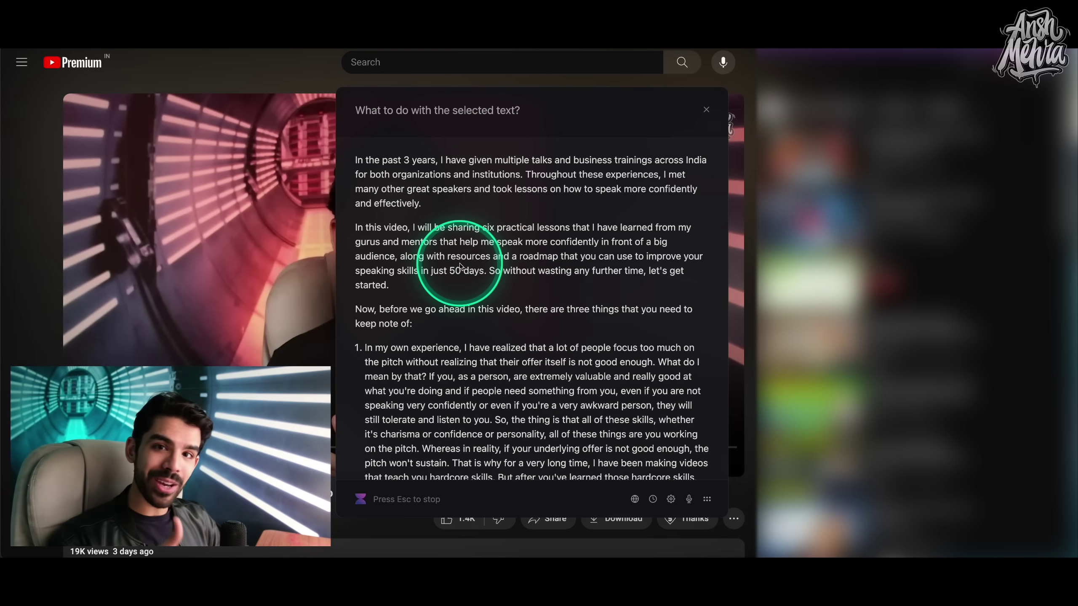
pyautogui.scroll(-10, 460, 265)
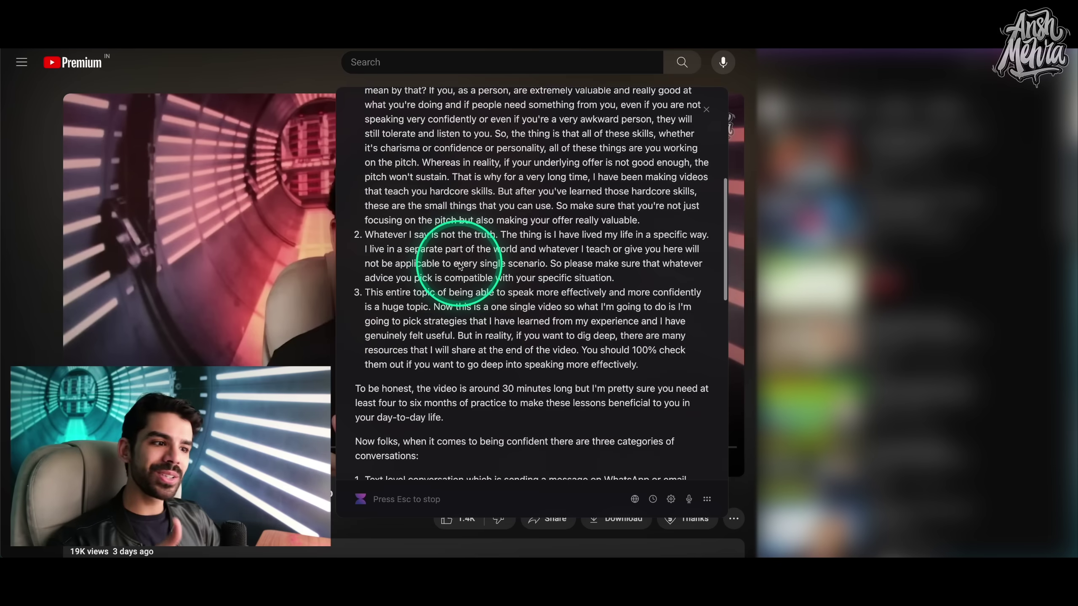
pyautogui.scroll(-8, 459, 263)
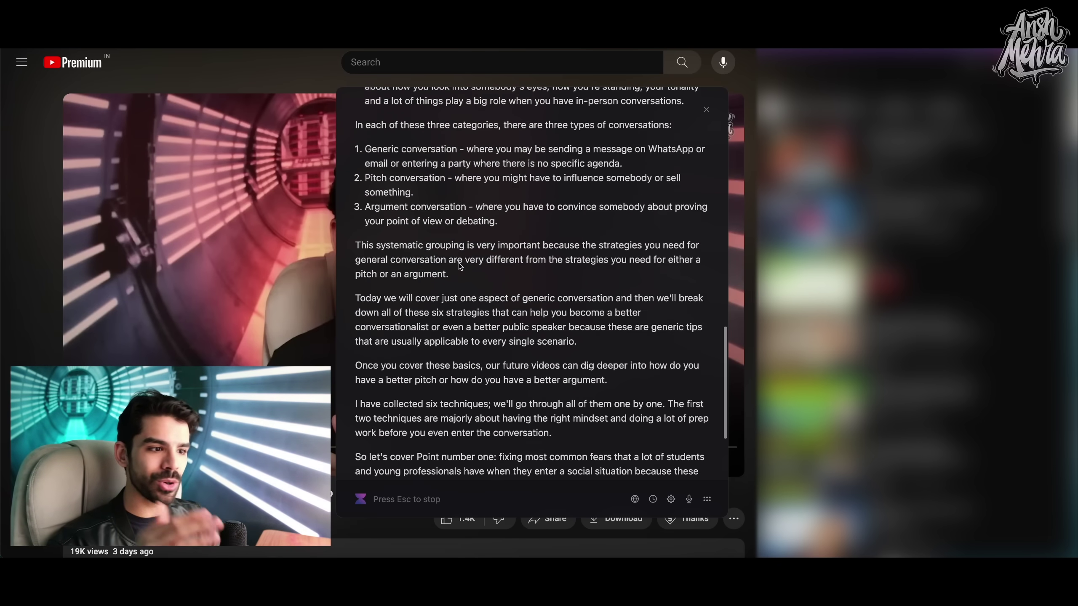
pyautogui.scroll(8, 499, 251)
pyautogui.scroll(10, 499, 251)
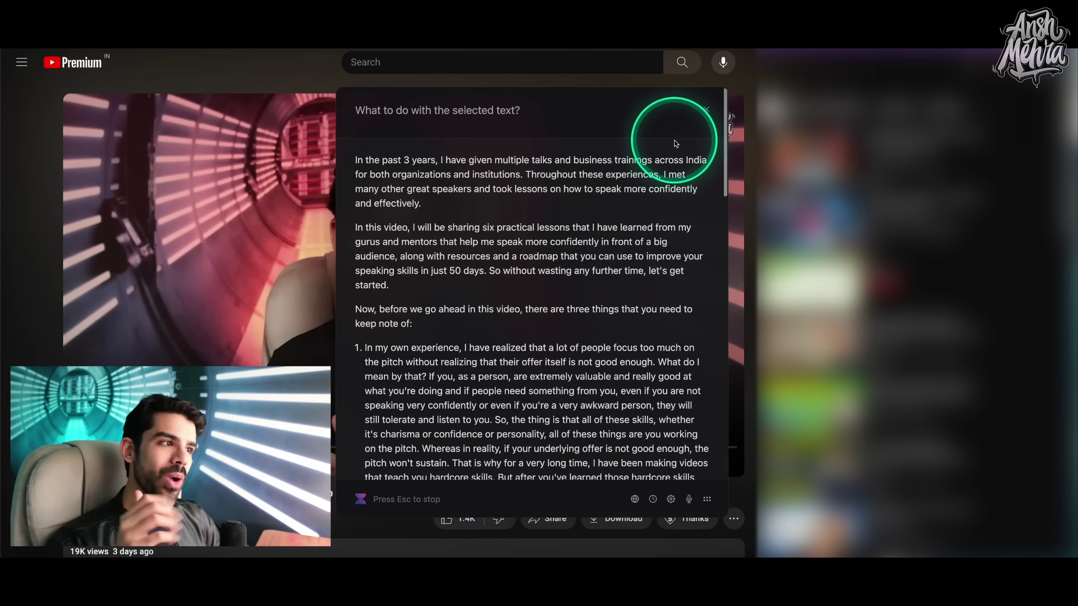
pyautogui.click(706, 110)
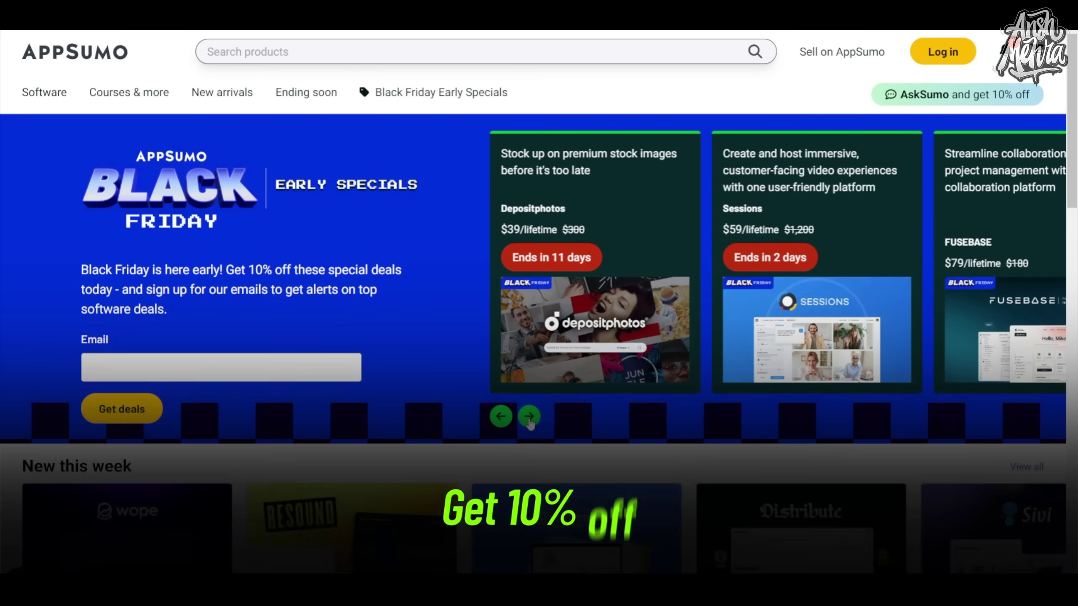
# Advance the Black Friday Early Specials carousel twice to show the FuseBase and SEOcrawl deals
pyautogui.click(529, 417)
pyautogui.click(529, 417)
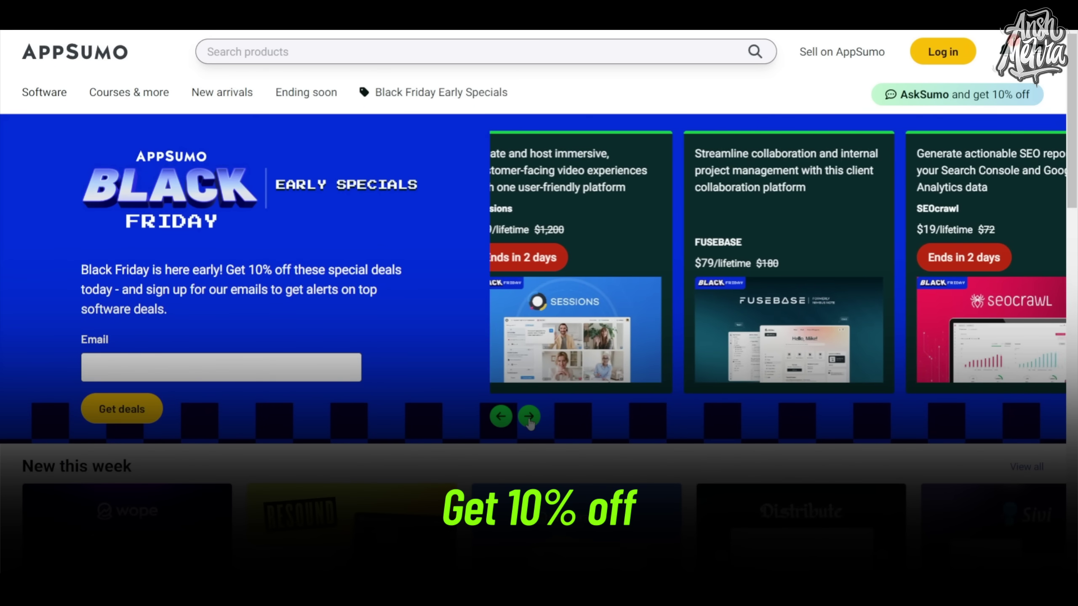